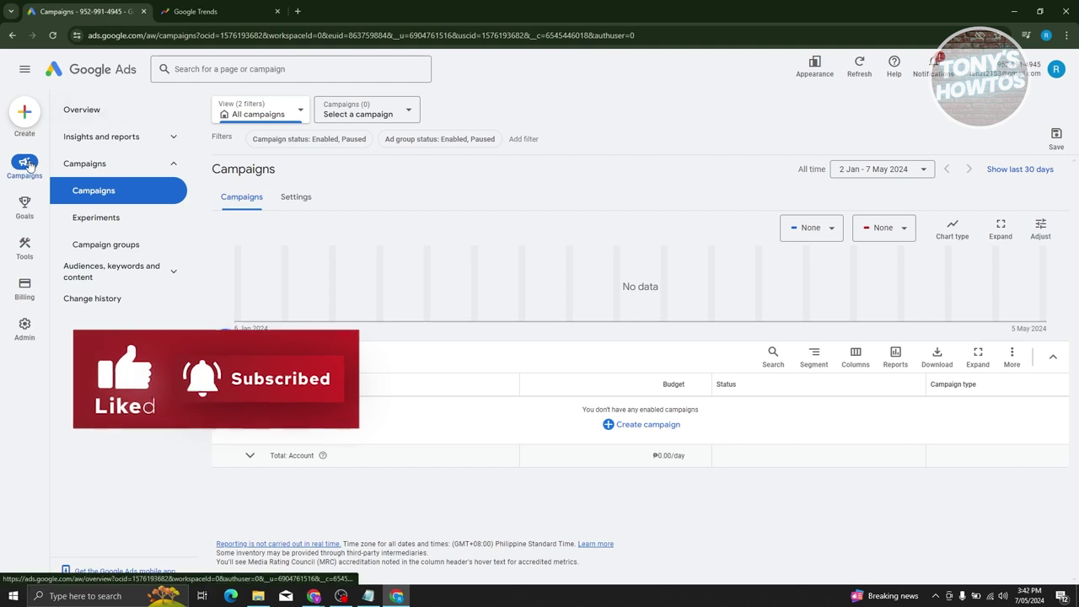
# Step: Search Google Trends for 'shoes' to bring up its Explore results
pyautogui.moveTo(28, 263)
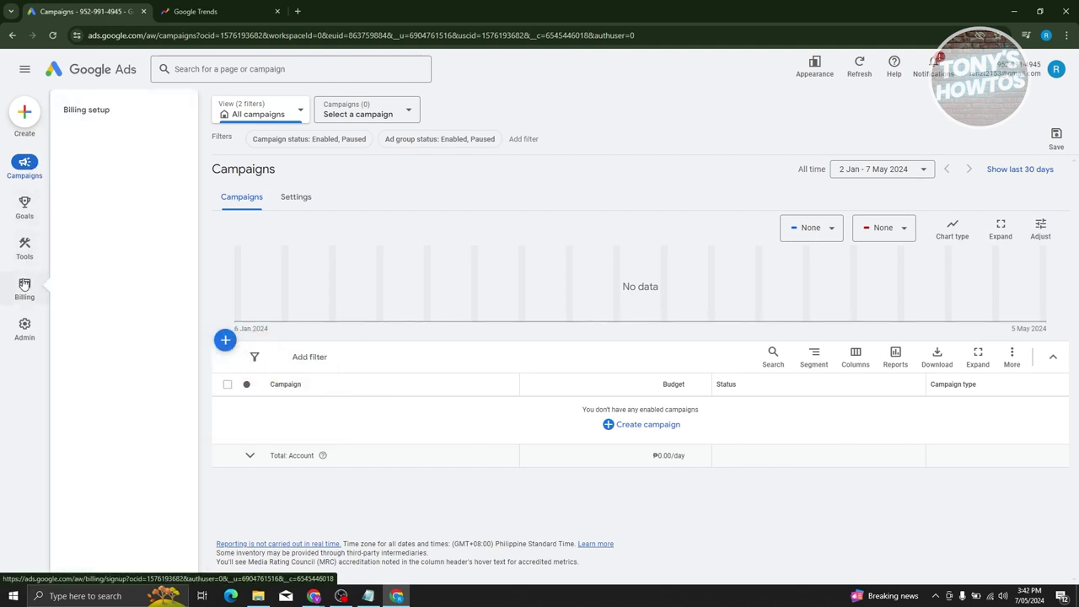
pyautogui.moveTo(28, 327)
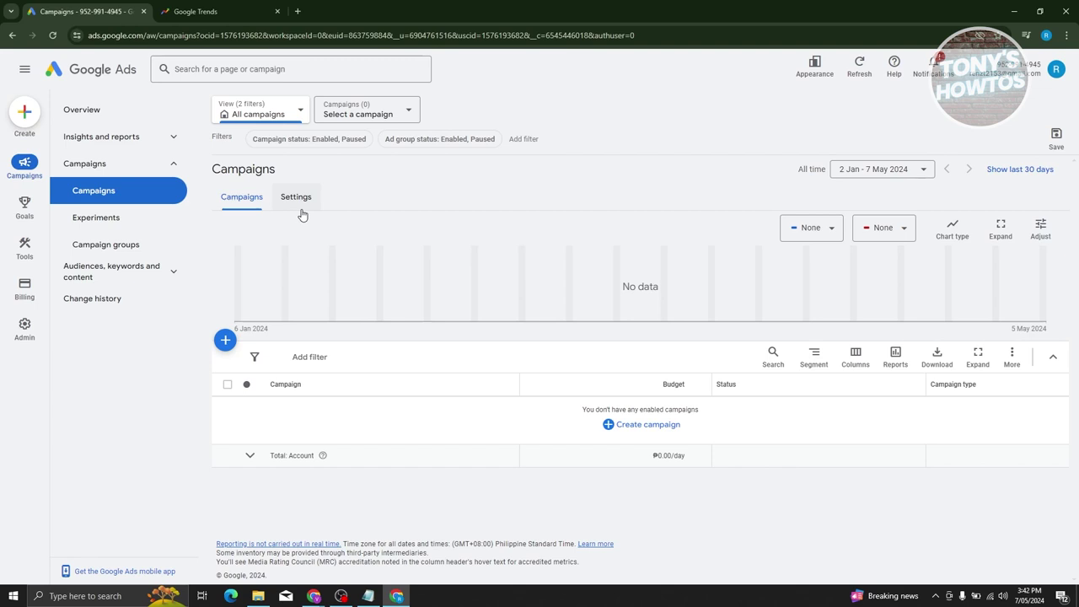
pyautogui.click(207, 11)
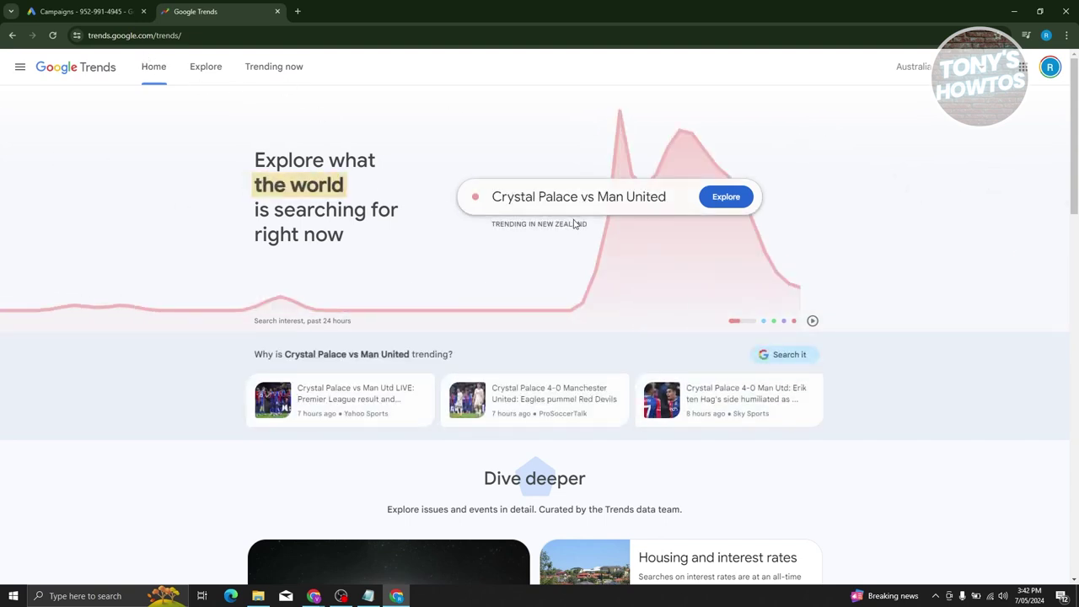
pyautogui.click(661, 211)
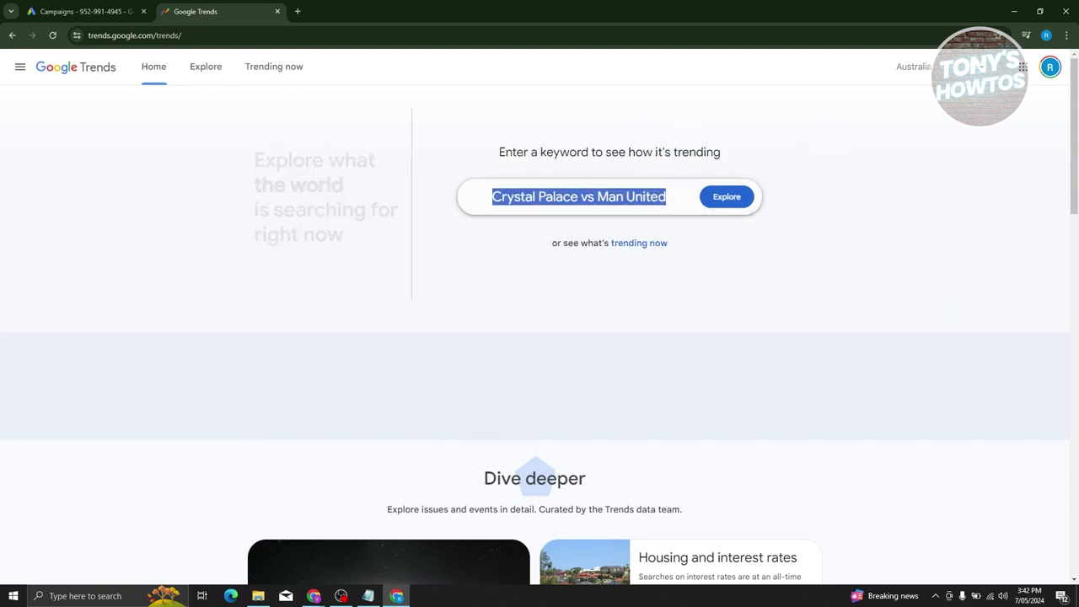
pyautogui.write('shoes')
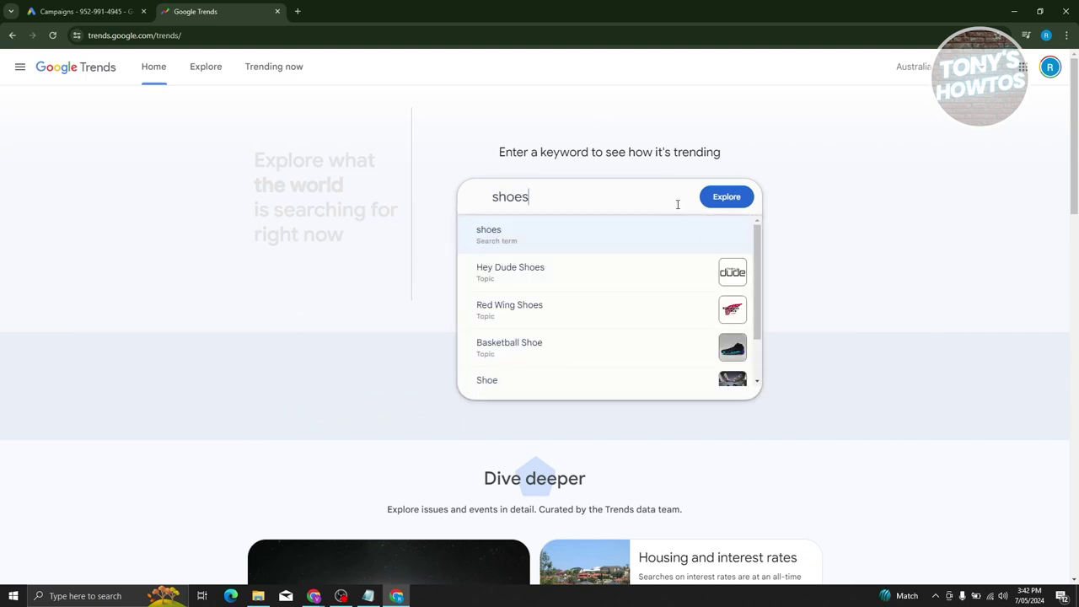
pyautogui.press('Return')
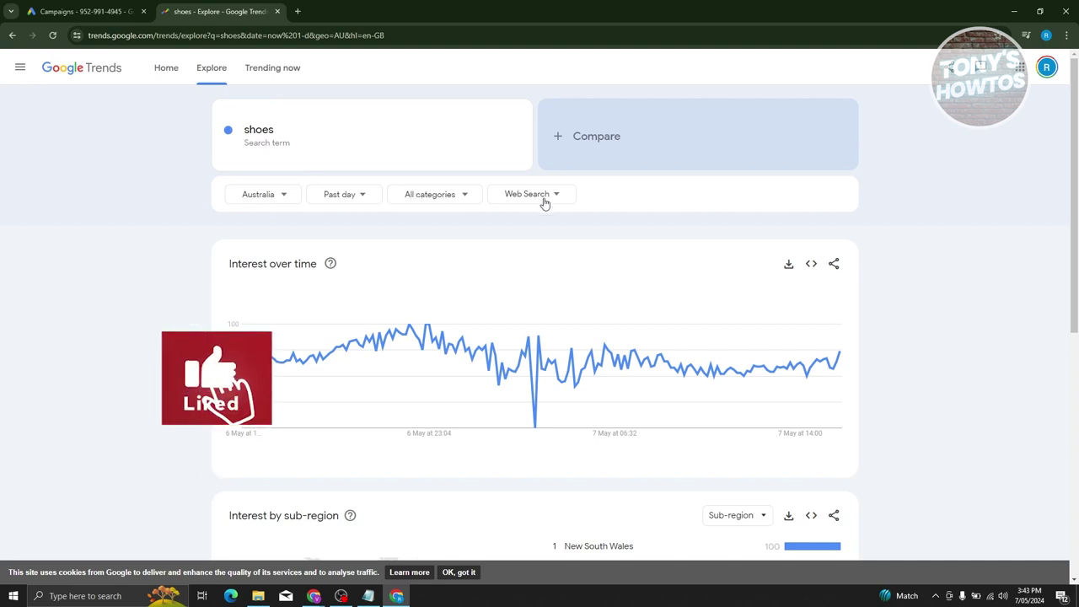
# Step: Filter the shoes trend to the Shopping category, keeping Past day and Web Search
pyautogui.click(360, 202)
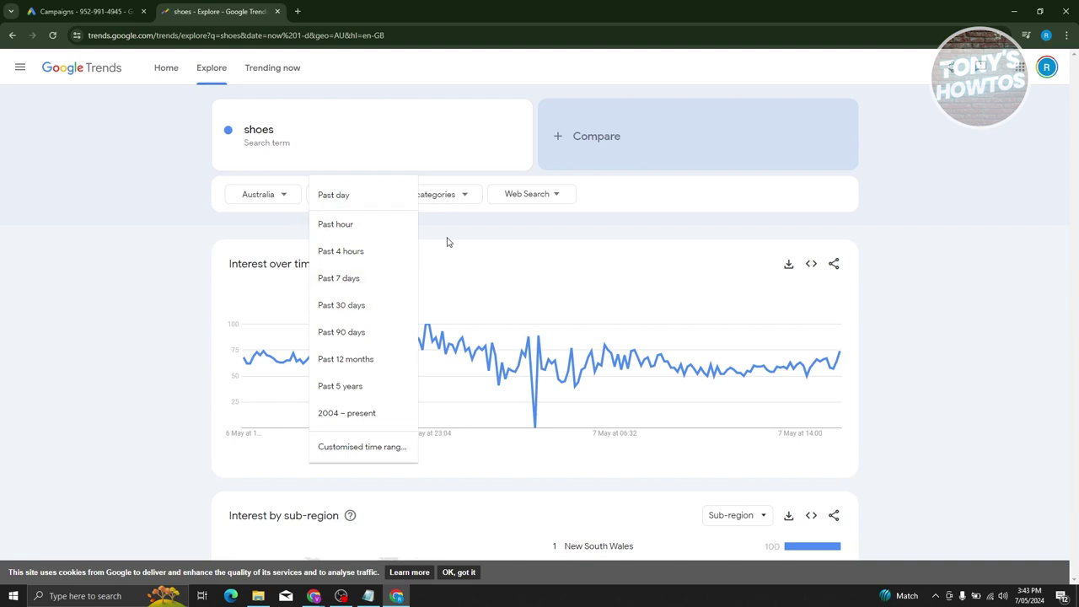
pyautogui.click(457, 199)
pyautogui.click(460, 195)
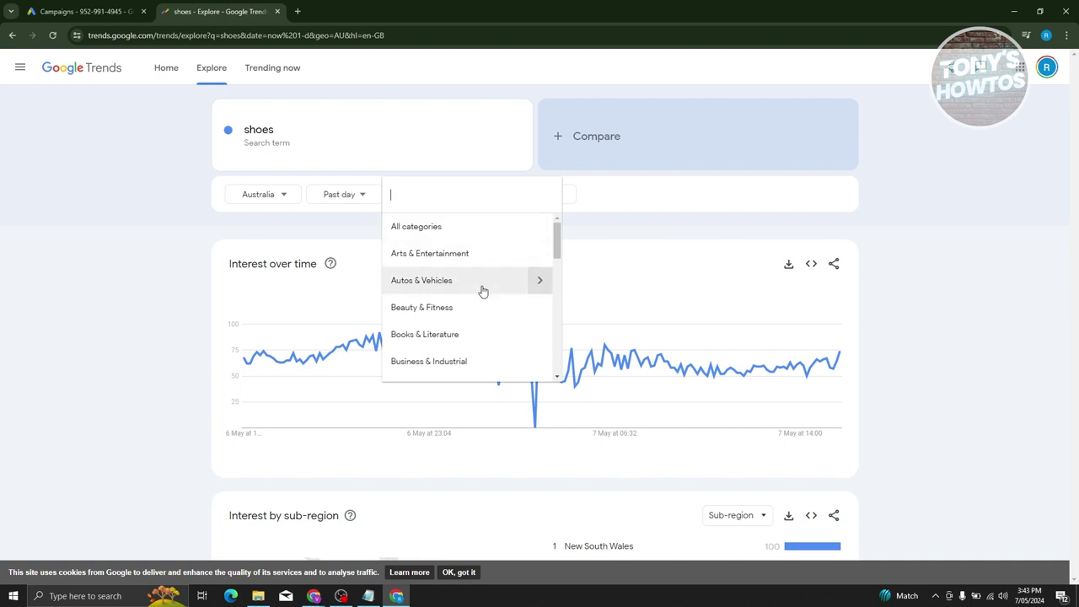
pyautogui.scroll(-3, 482, 295)
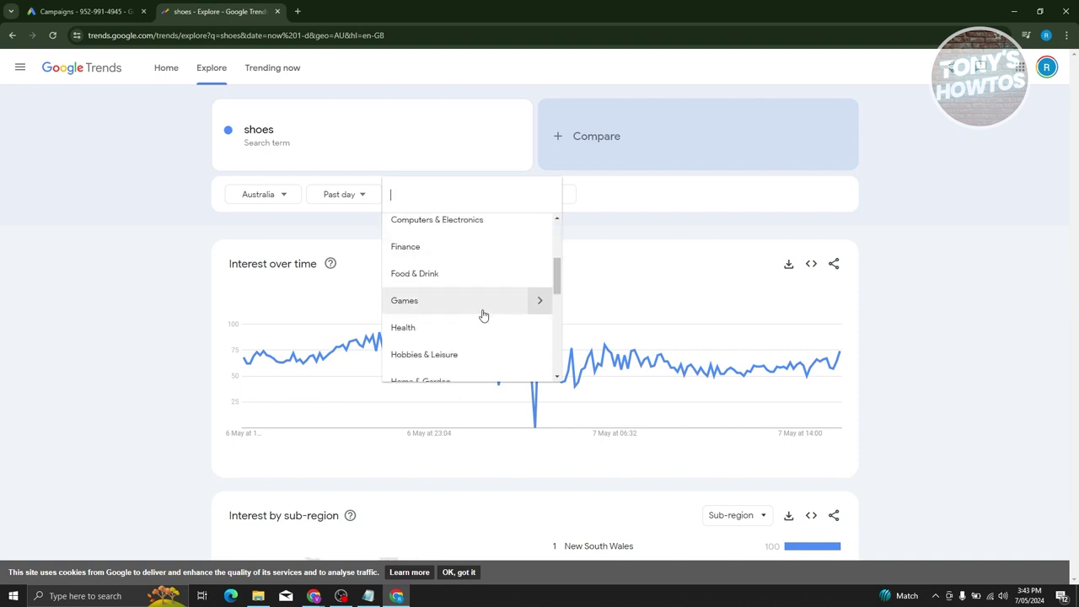
pyautogui.scroll(-4, 482, 314)
pyautogui.scroll(-4, 470, 335)
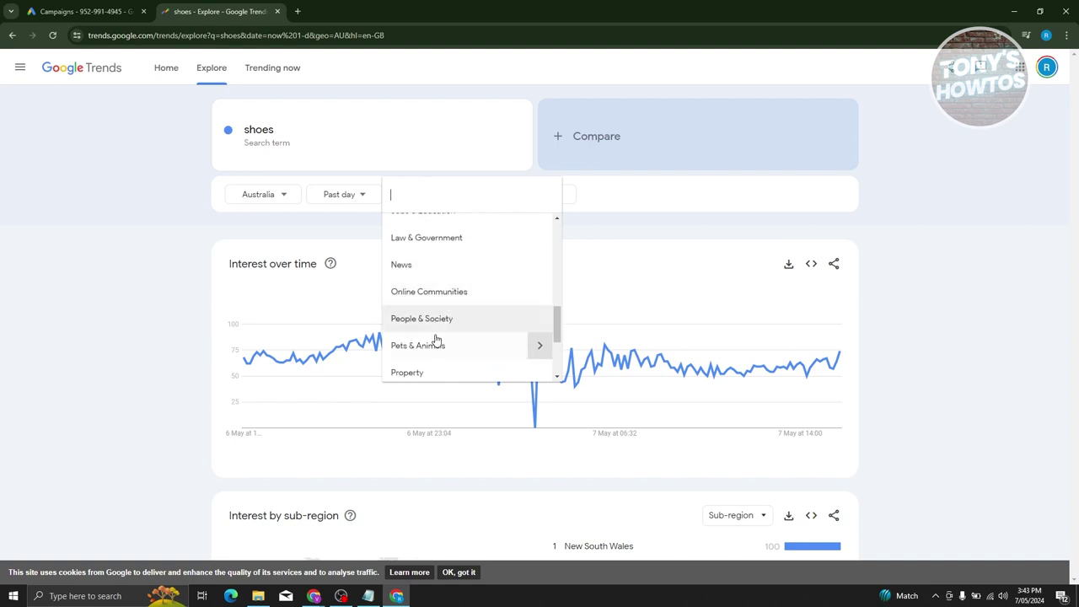
pyautogui.scroll(-4, 456, 322)
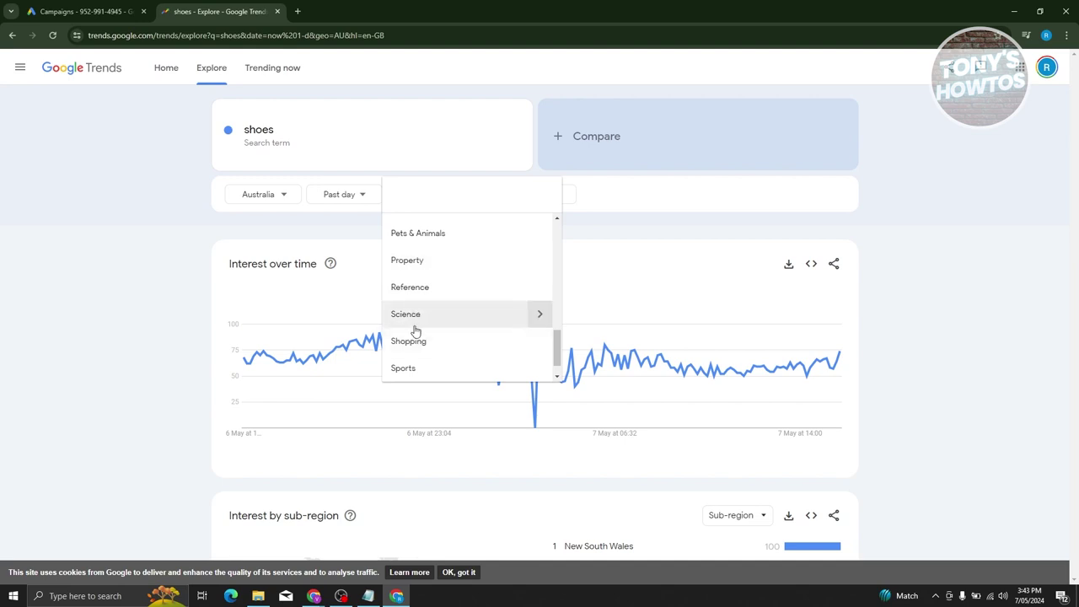
pyautogui.click(420, 350)
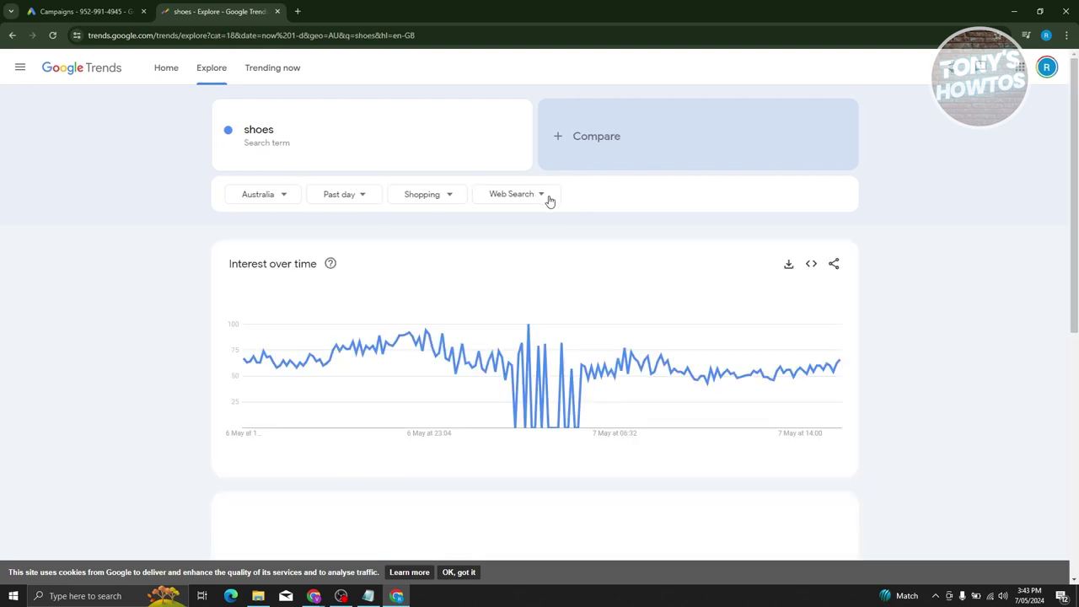
pyautogui.click(549, 200)
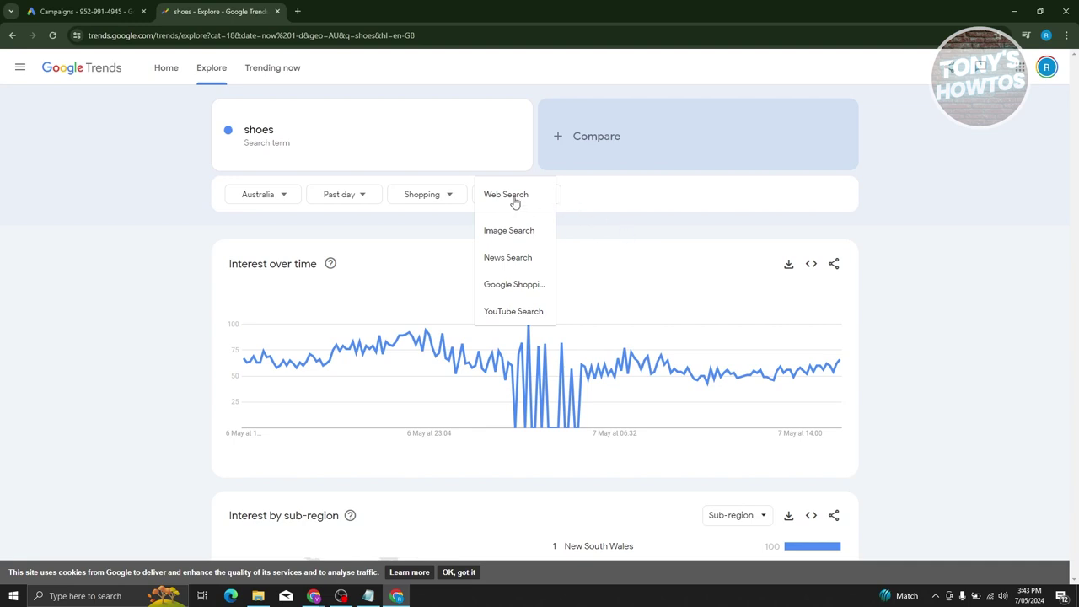
pyautogui.click(464, 265)
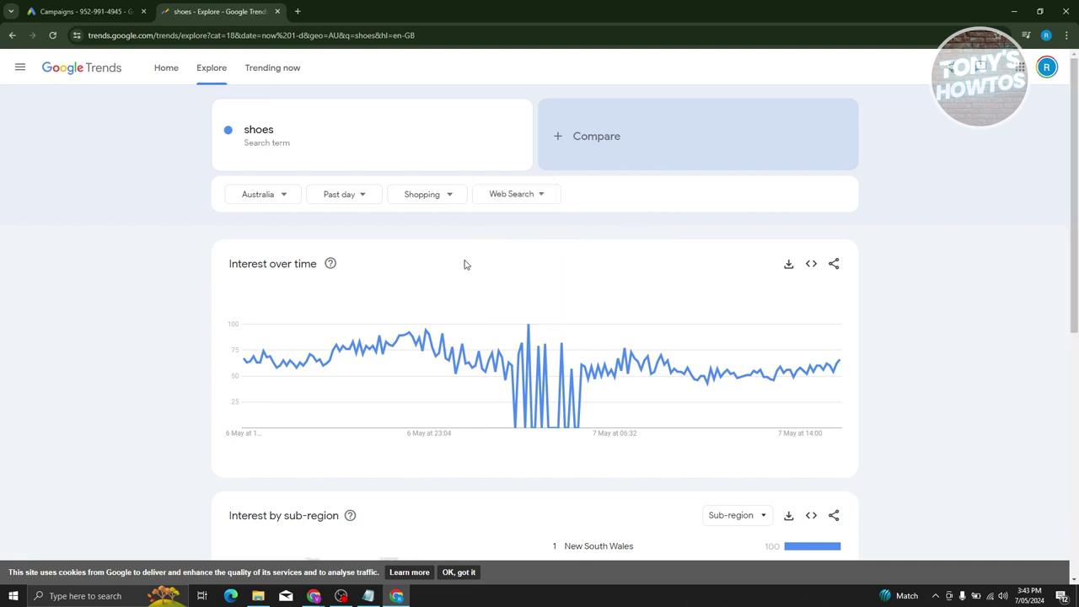
pyautogui.moveTo(228, 268); pyautogui.dragTo(346, 268)
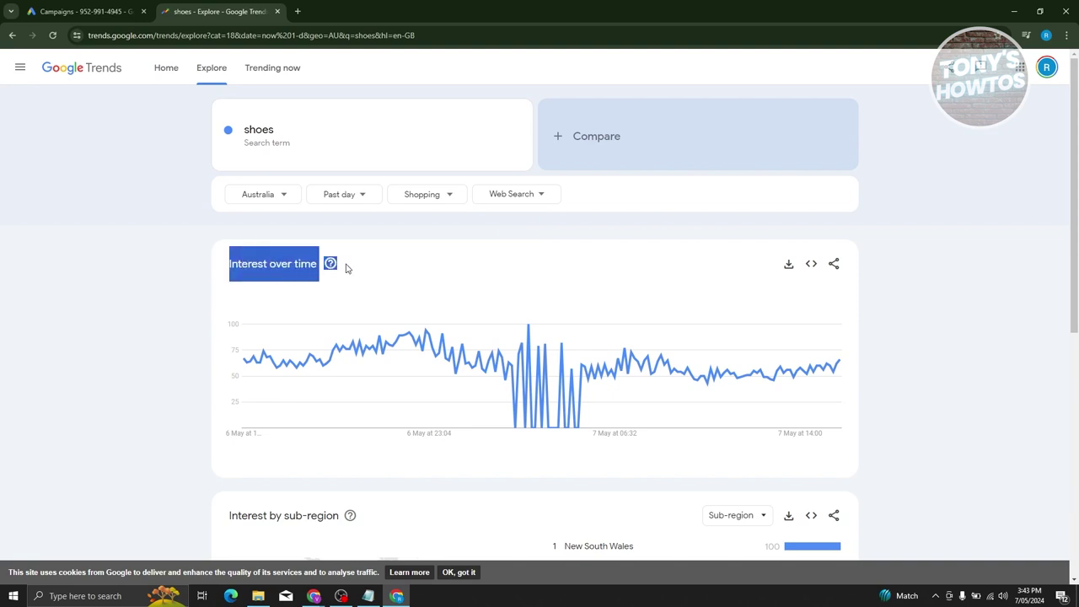
pyautogui.moveTo(300, 362)
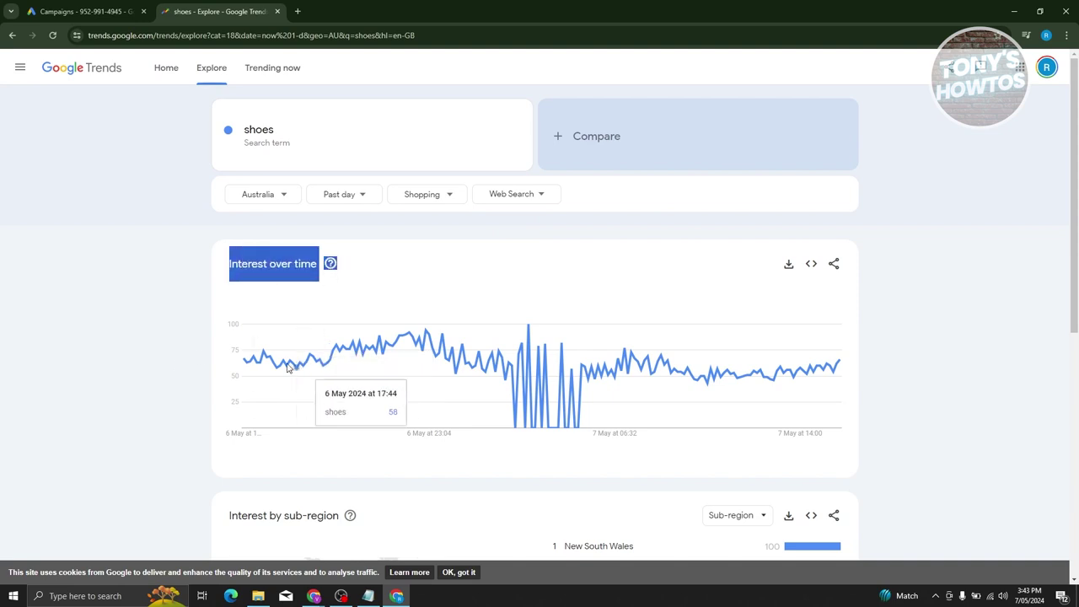
pyautogui.moveTo(328, 372)
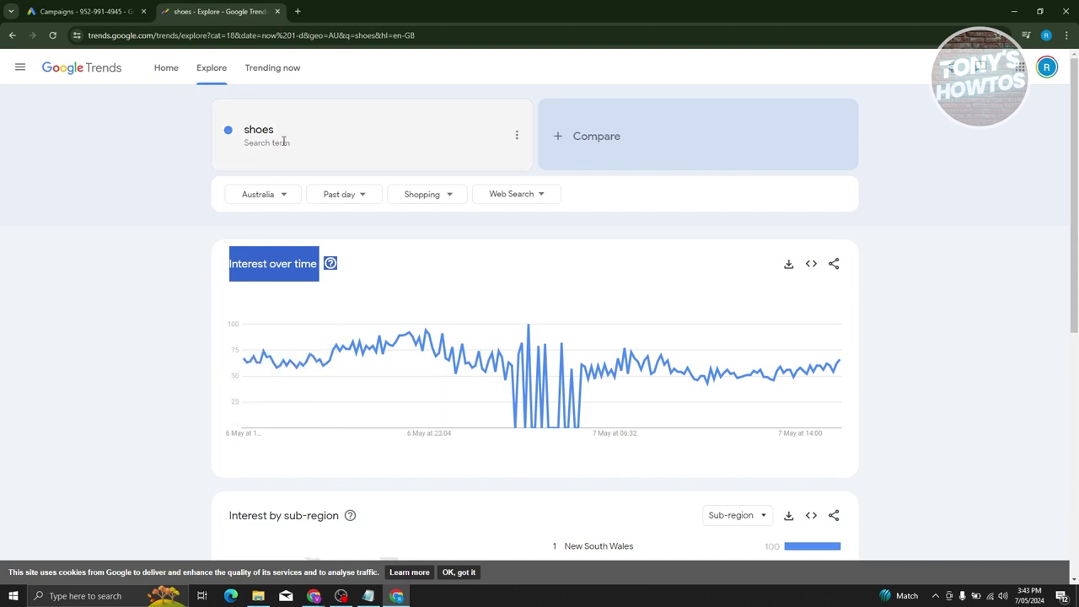
pyautogui.moveTo(410, 334)
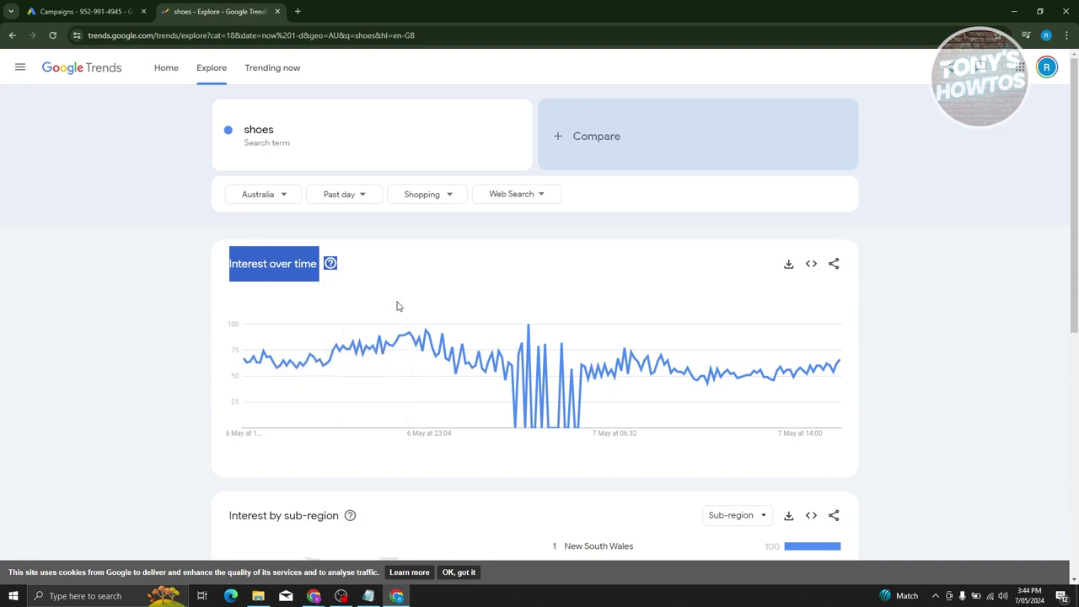
# Step: Keep Australia, review shoes interest by sub-region and related queries, then return to Google Ads
pyautogui.click(272, 198)
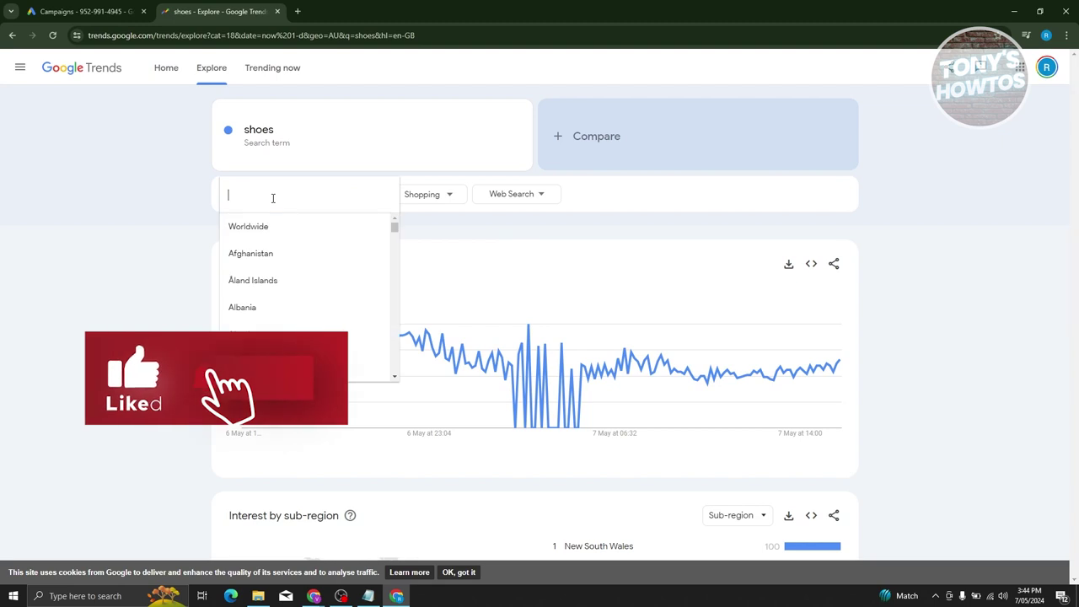
pyautogui.scroll(-3, 286, 281)
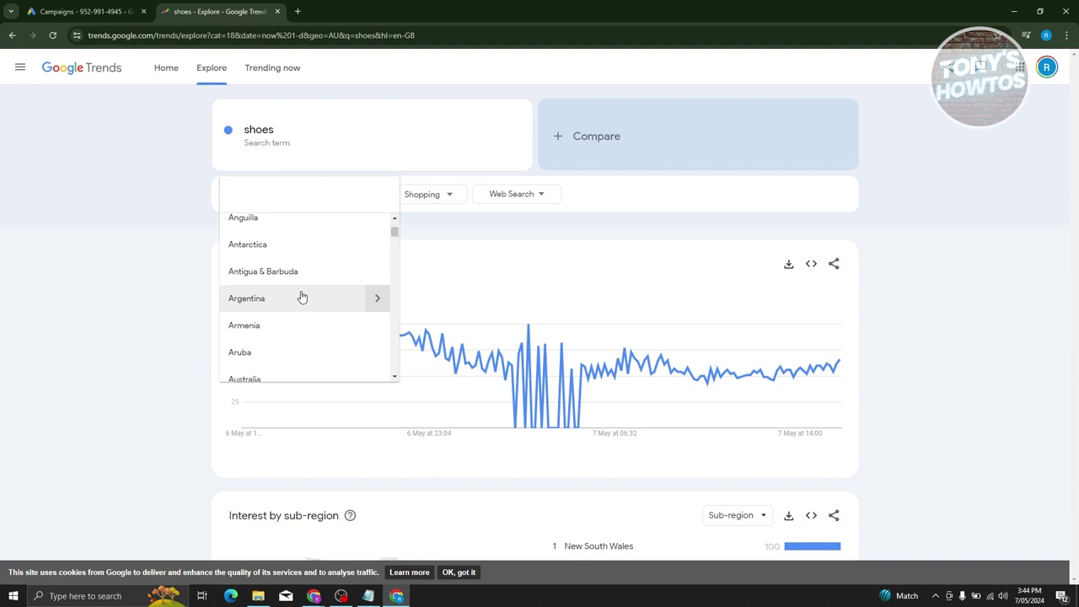
pyautogui.click(935, 424)
pyautogui.scroll(-3, 911, 356)
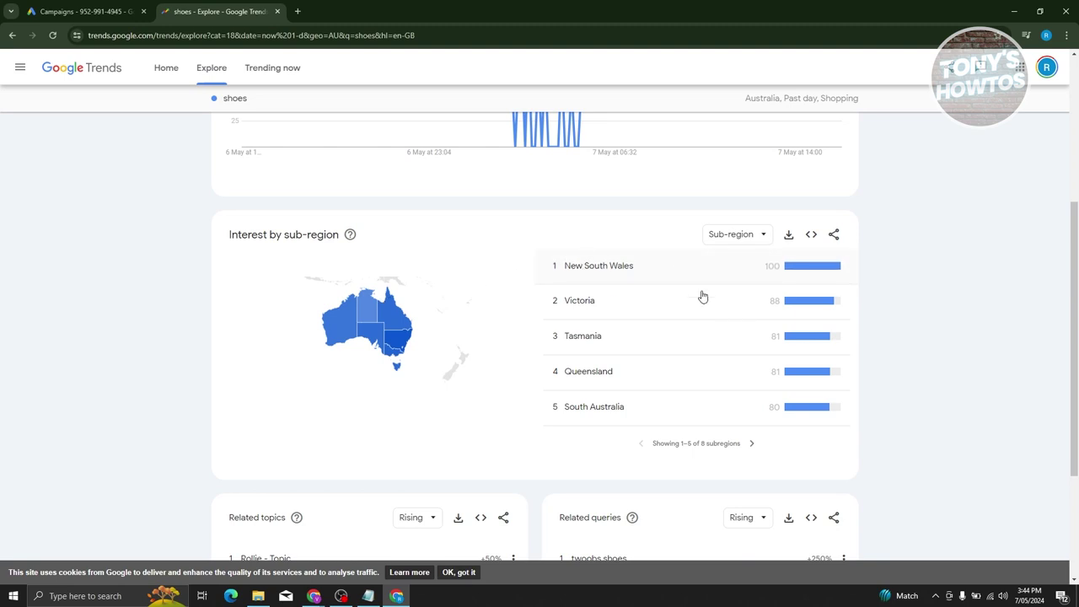
pyautogui.scroll(-2, 927, 323)
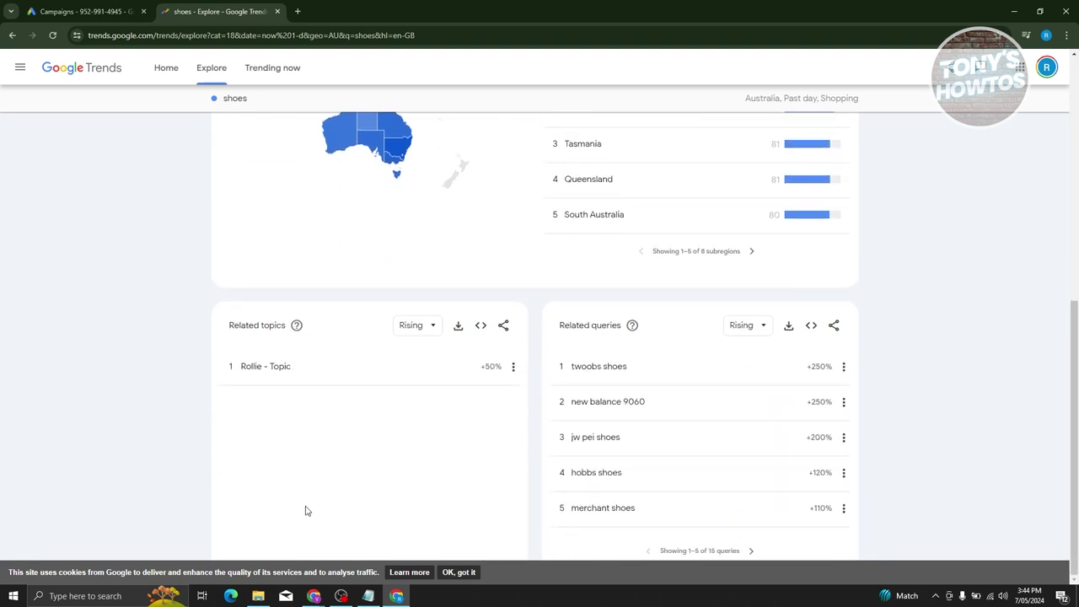
pyautogui.scroll(3, 299, 464)
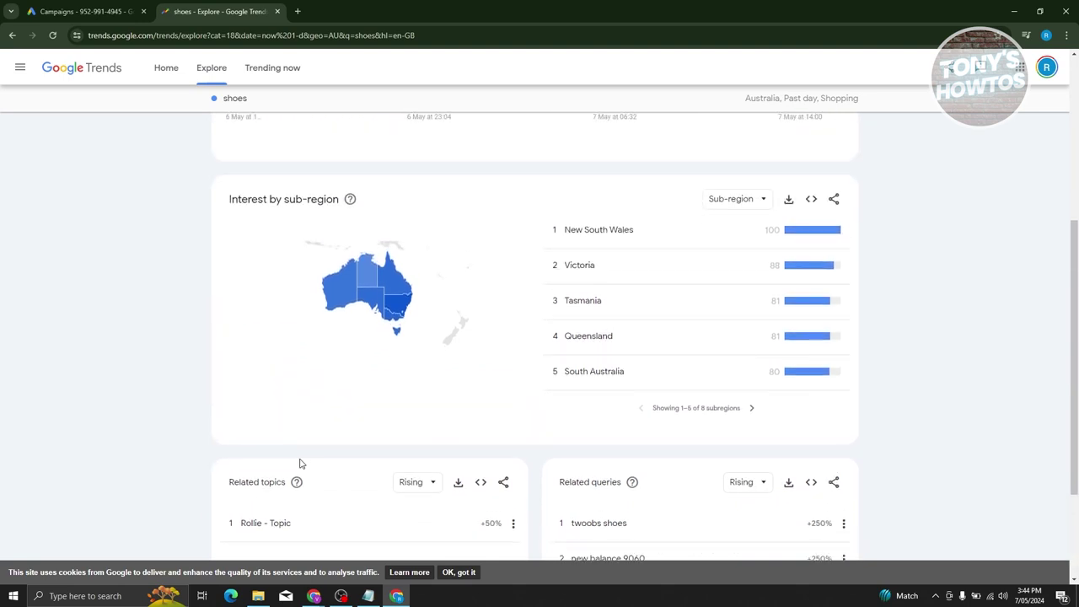
pyautogui.scroll(3, 299, 464)
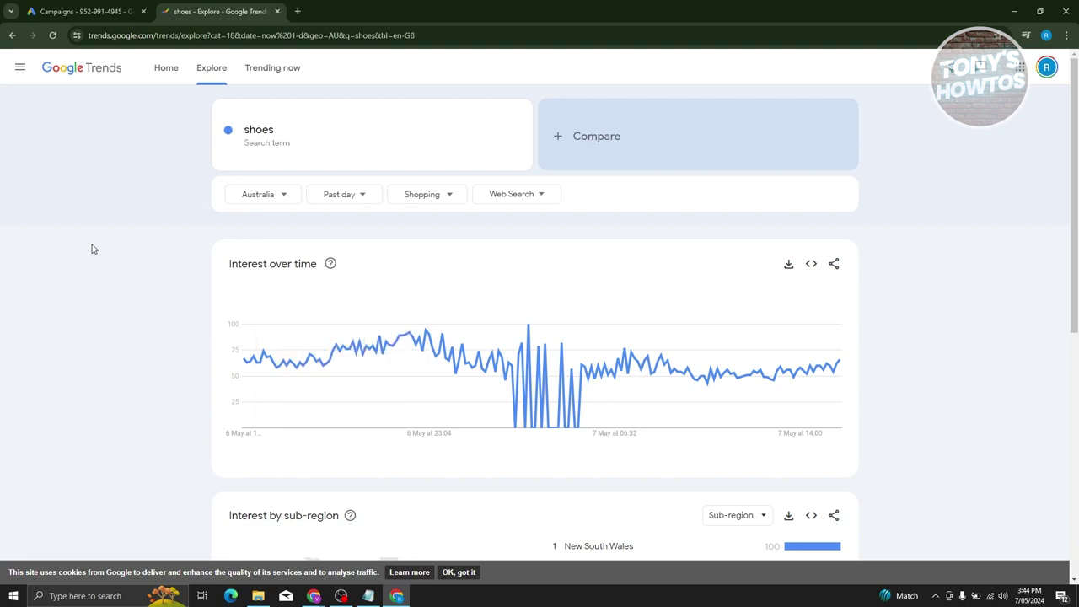
pyautogui.click(72, 11)
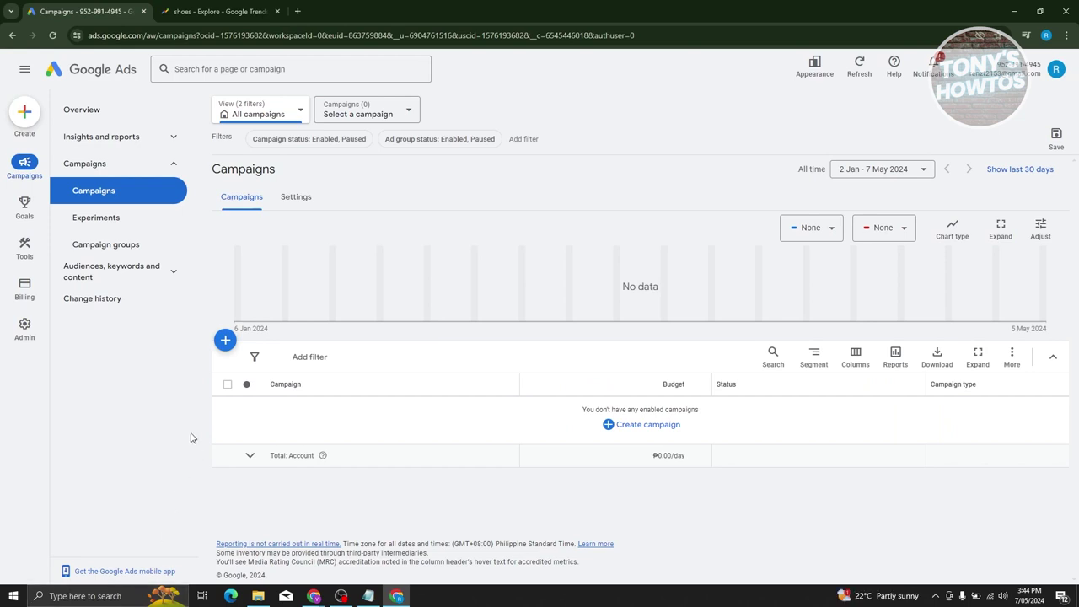
# Step: Create a new campaign and pick Sales as its objective
pyautogui.click(22, 126)
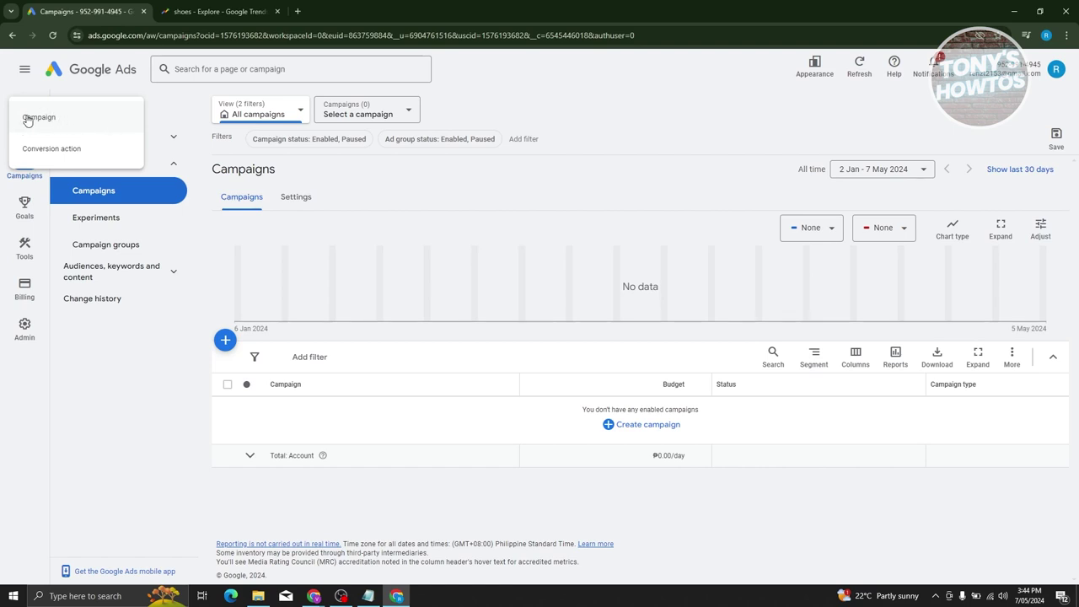
pyautogui.click(27, 119)
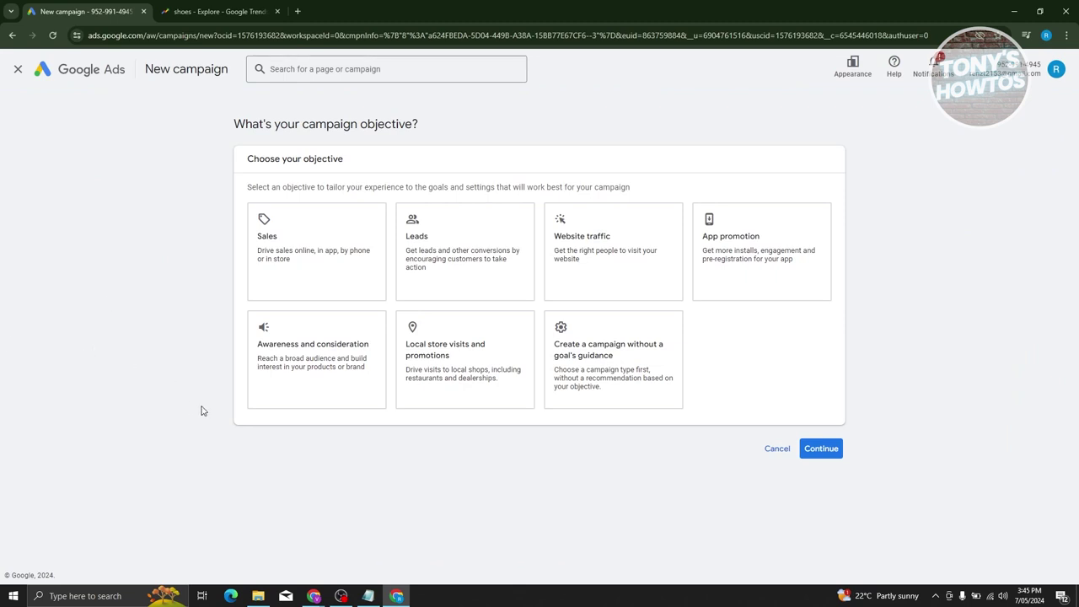
pyautogui.click(326, 234)
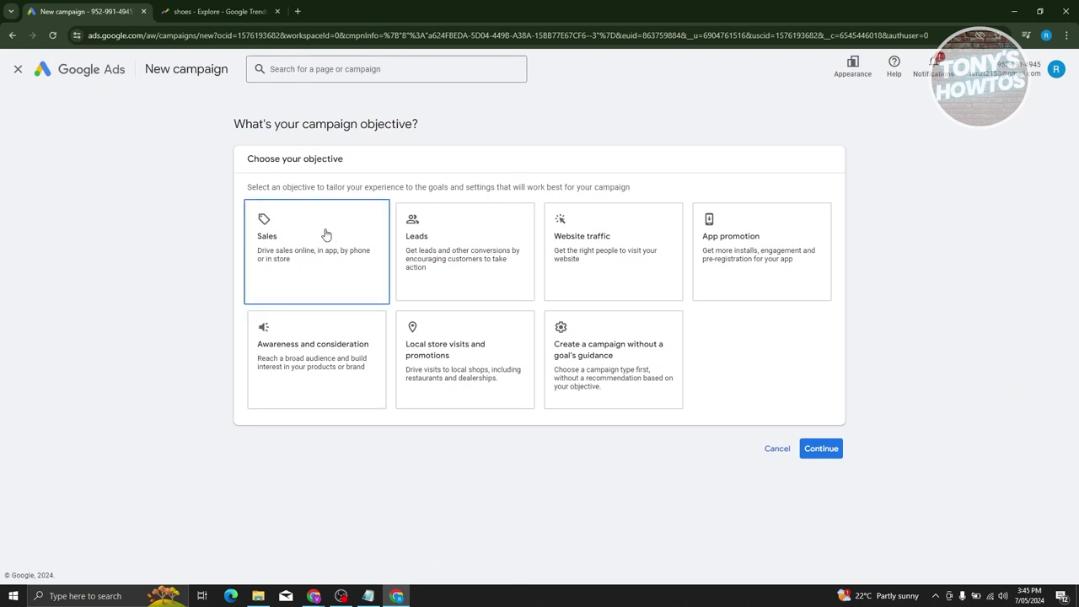
# Step: Scroll to look over the campaign type cards offered under the Sales objective
pyautogui.scroll(-3, 207, 266)
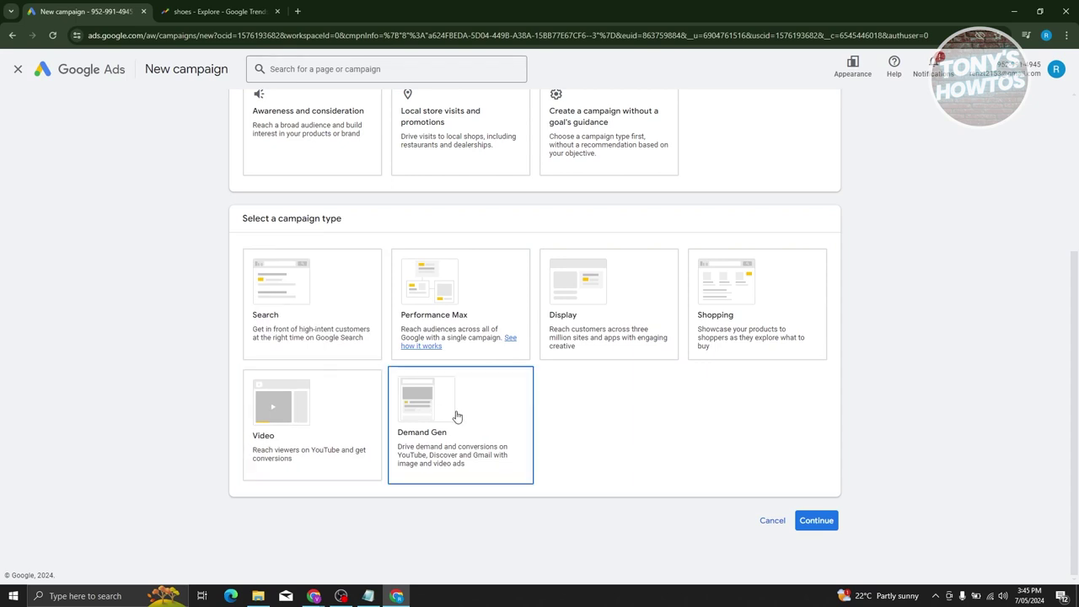
pyautogui.scroll(3, 405, 370)
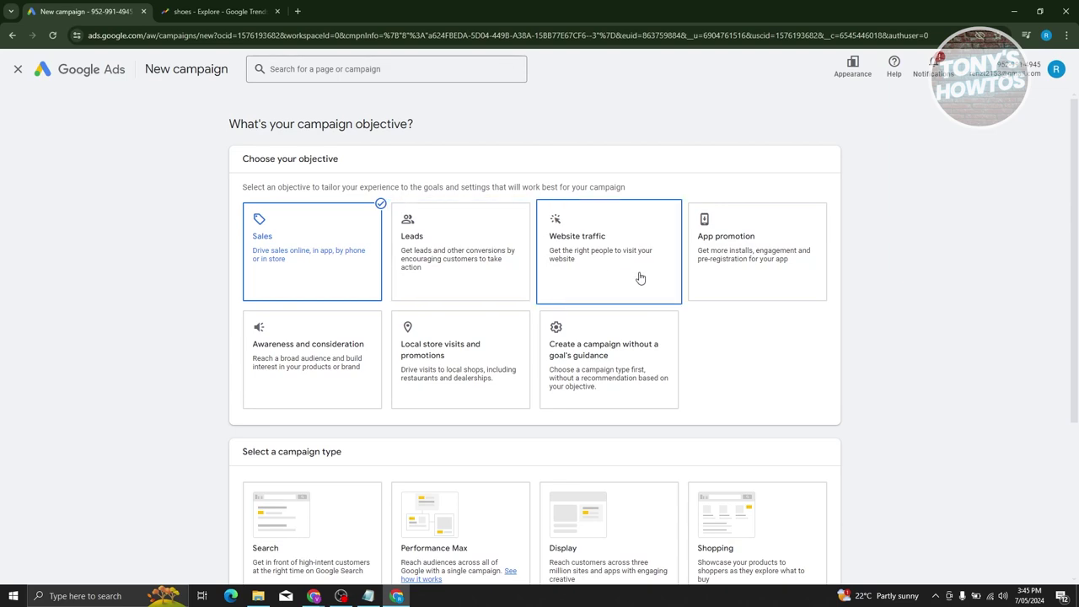
pyautogui.scroll(-3, 753, 265)
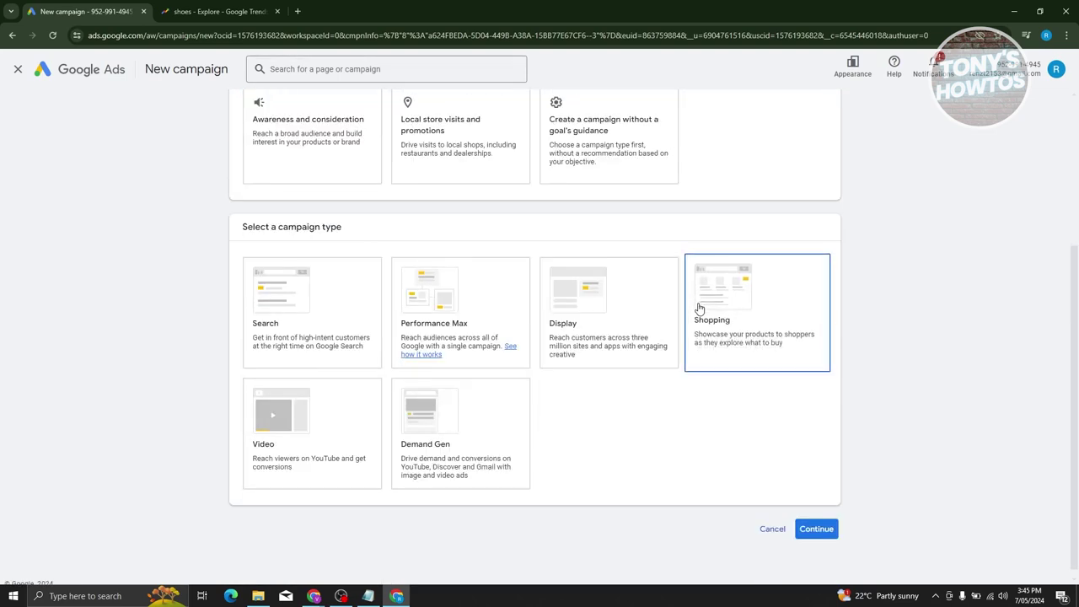
# Step: Choose the Shopping type as a Standard Shopping campaign and continue to its settings
pyautogui.click(754, 336)
pyautogui.scroll(2, 106, 181)
pyautogui.scroll(-5, 968, 448)
pyautogui.scroll(-1, 1001, 364)
pyautogui.scroll(1, 1000, 361)
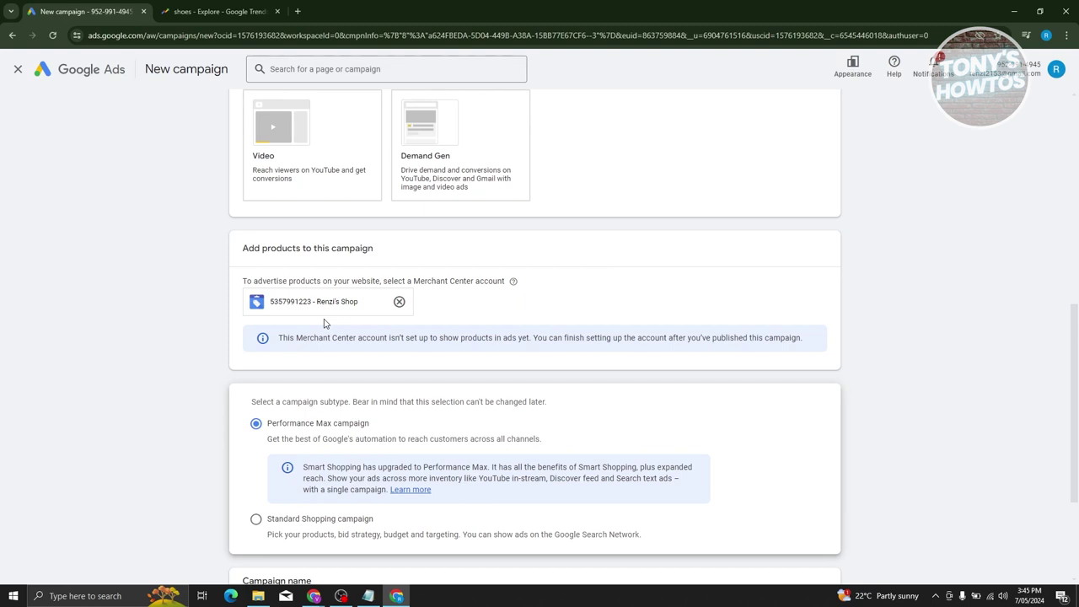
pyautogui.scroll(-2, 323, 322)
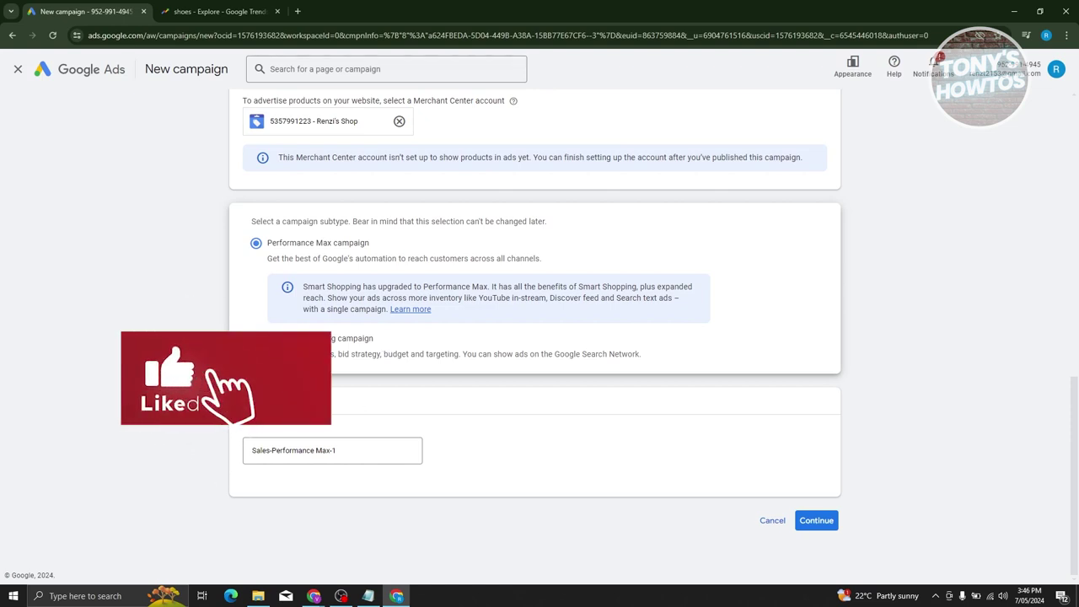
pyautogui.click(256, 338)
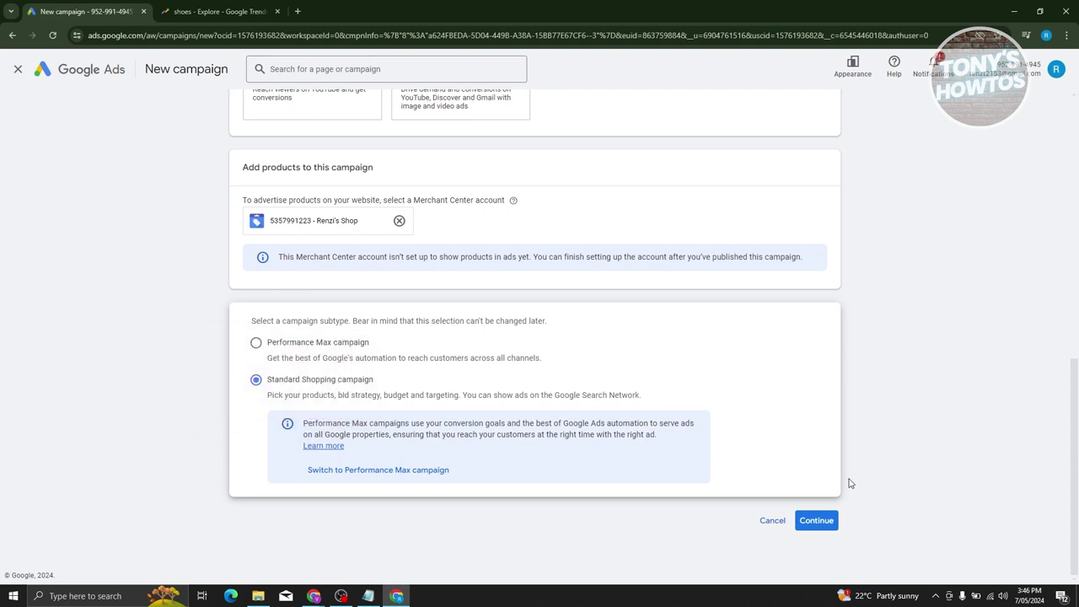
pyautogui.click(818, 523)
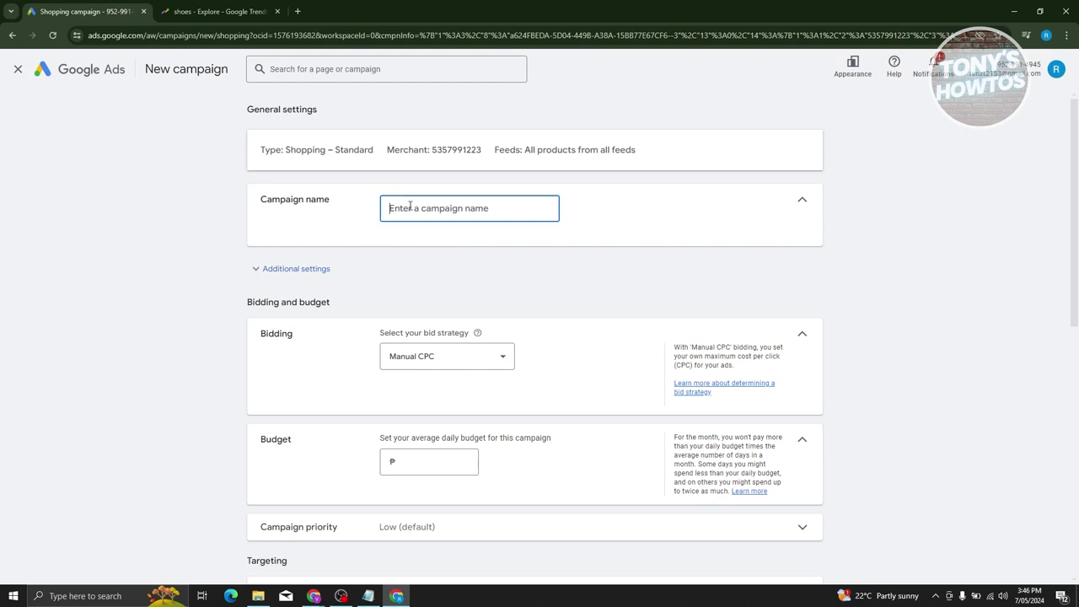
# Step: Enter 'TEST CAMPAIGN' as the campaign name and confirm Manual CPC as the bid strategy
pyautogui.write('T')
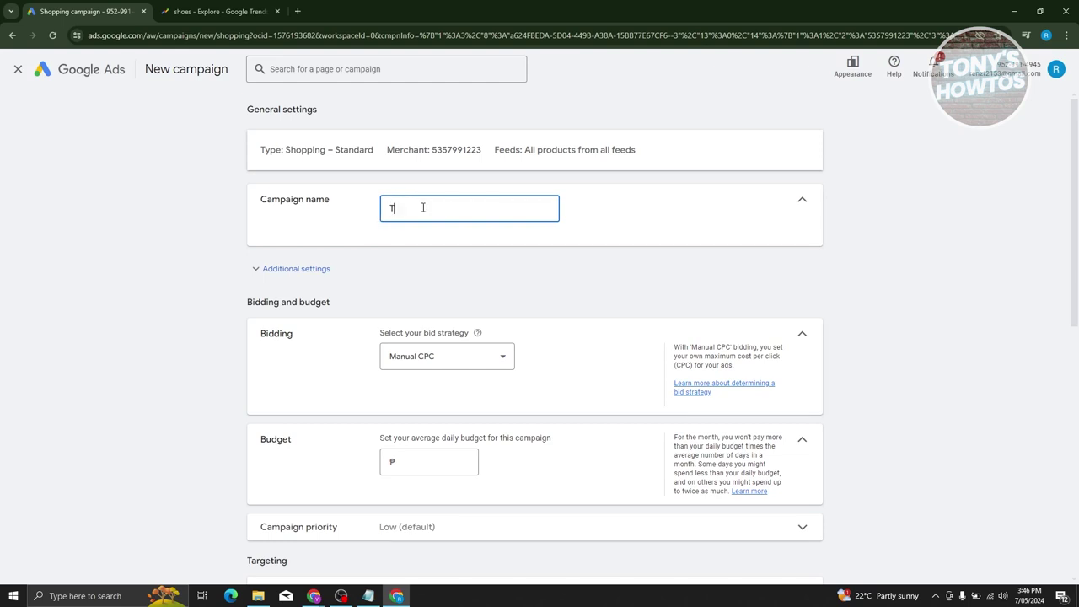
pyautogui.write('EST CAMPAIGN')
pyautogui.click(179, 246)
pyautogui.scroll(-2, 180, 246)
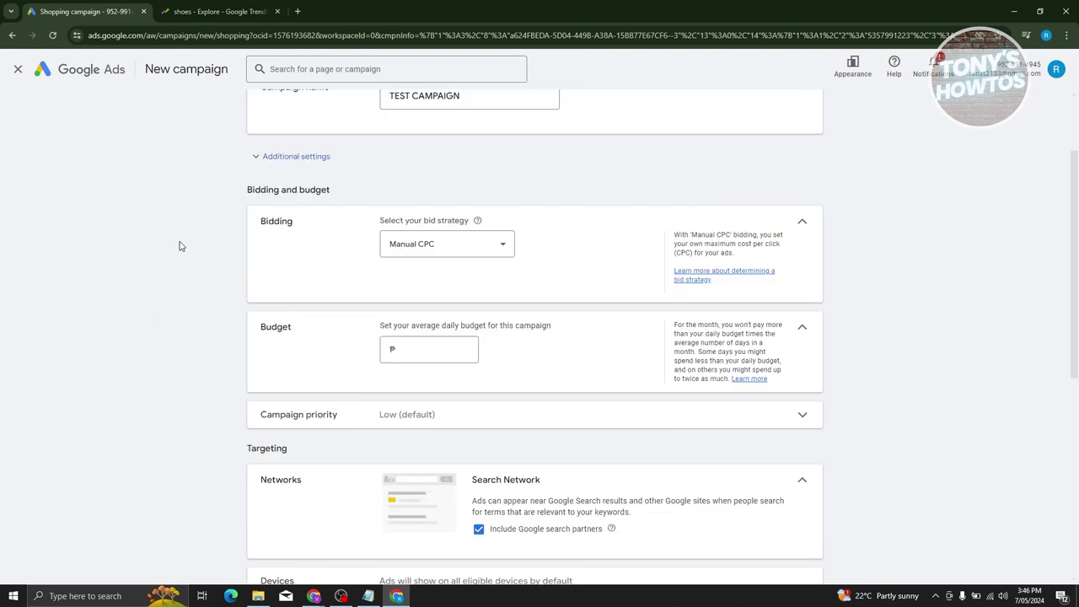
pyautogui.click(503, 255)
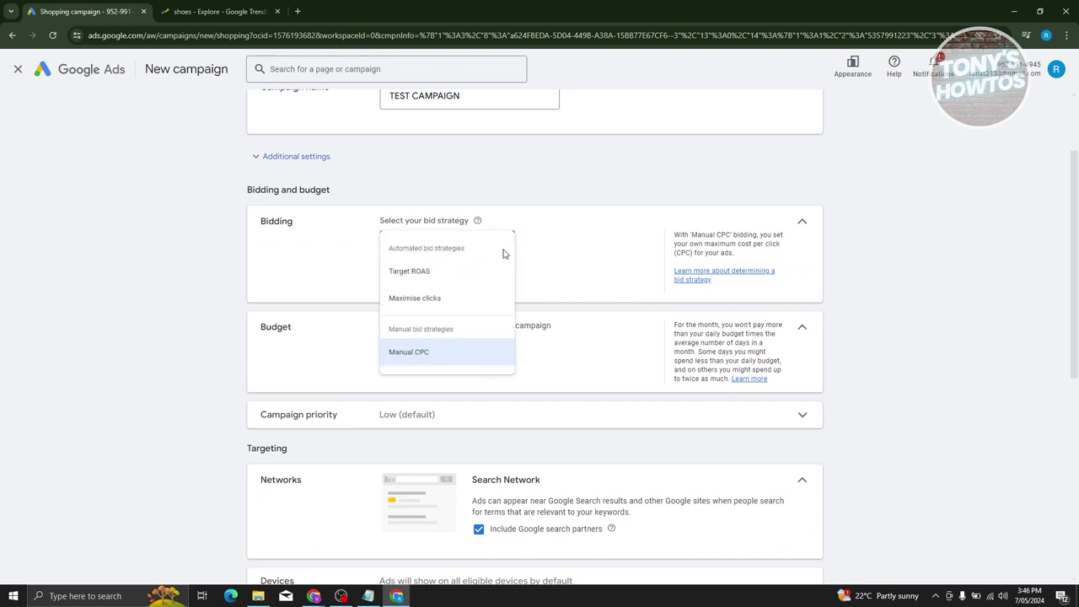
pyautogui.click(602, 243)
pyautogui.click(499, 254)
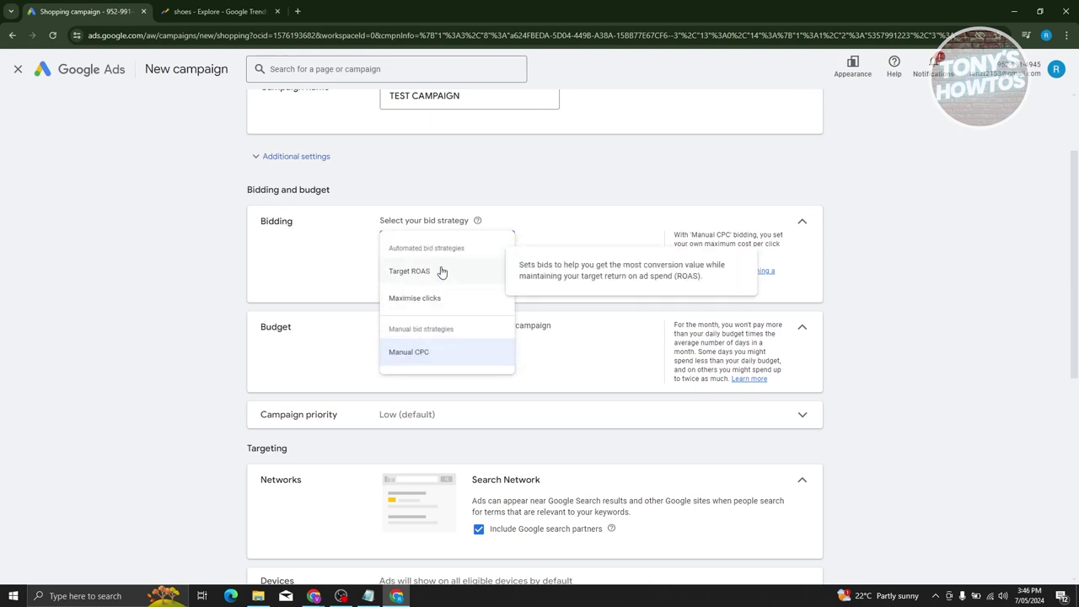
pyautogui.click(570, 235)
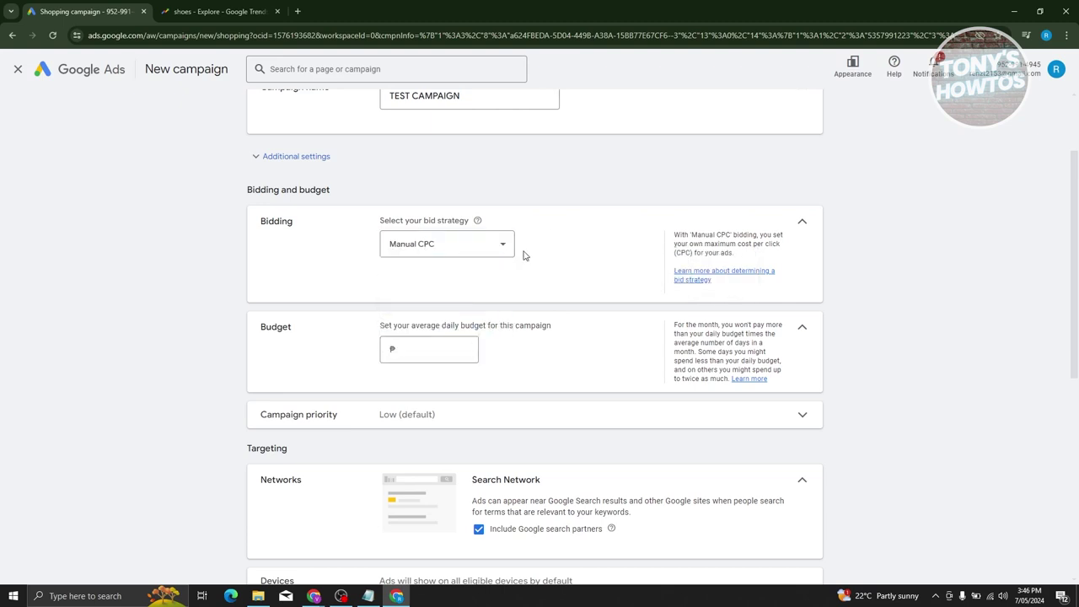
pyautogui.moveTo(477, 226)
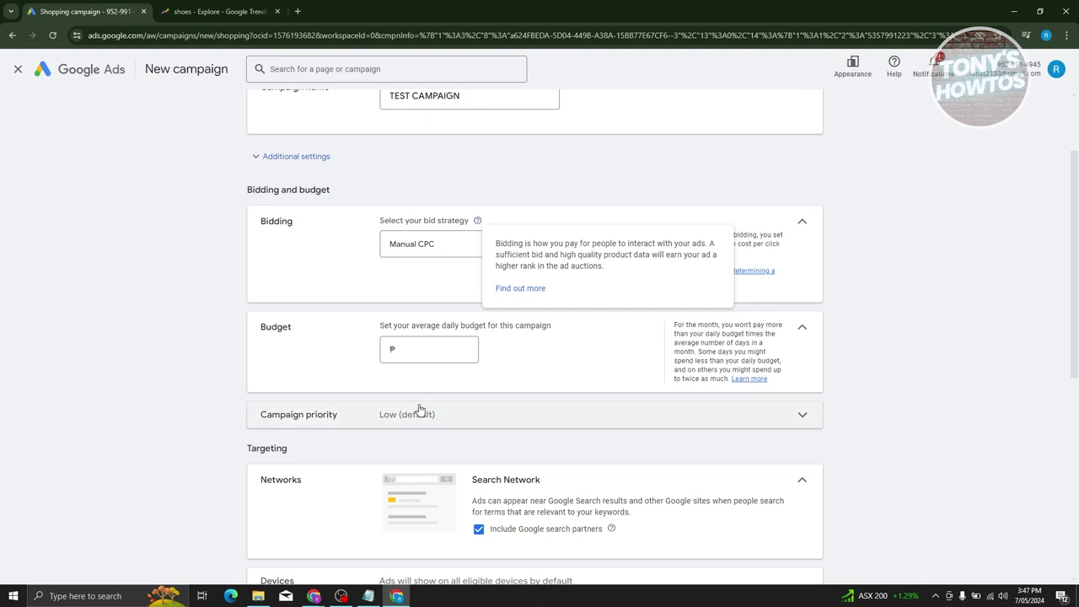
# Step: Expand campaign priority leaving it Low, then review Philippines targeting with search partners
pyautogui.click(393, 345)
pyautogui.click(421, 347)
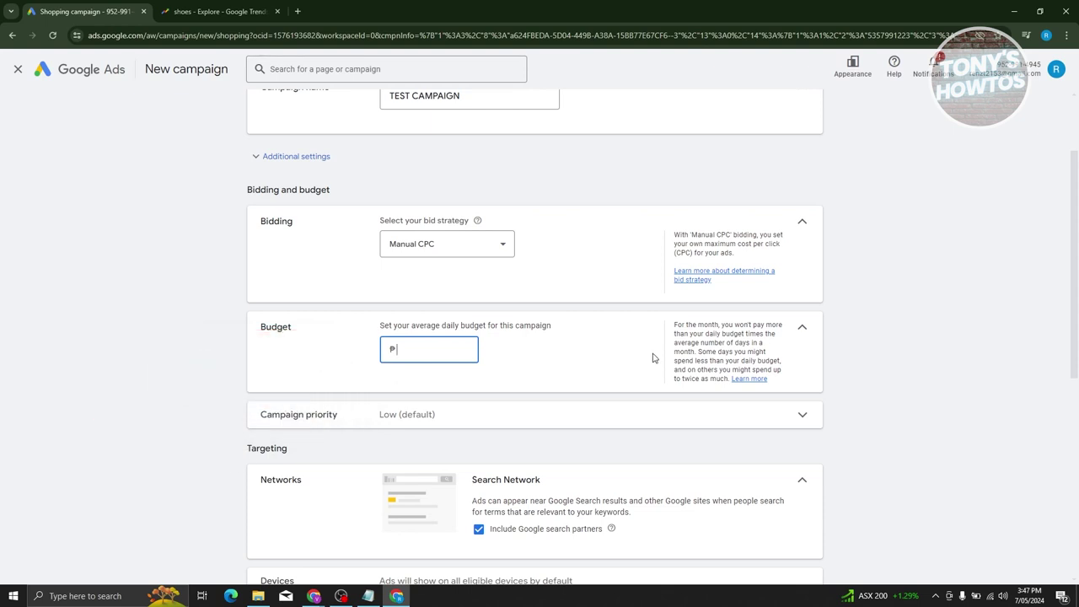
pyautogui.scroll(-2, 656, 346)
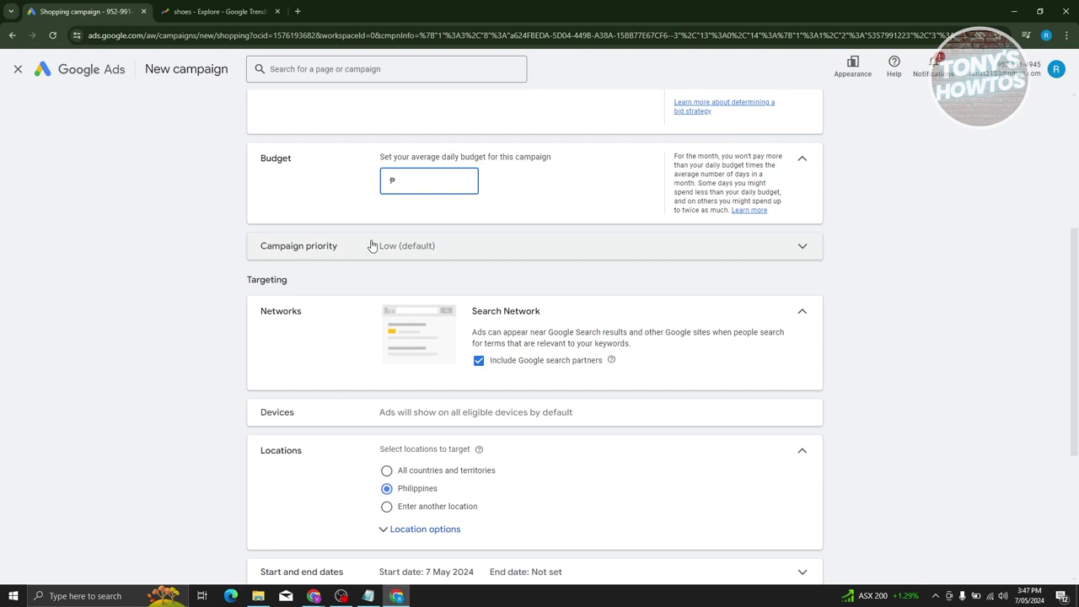
pyautogui.click(470, 245)
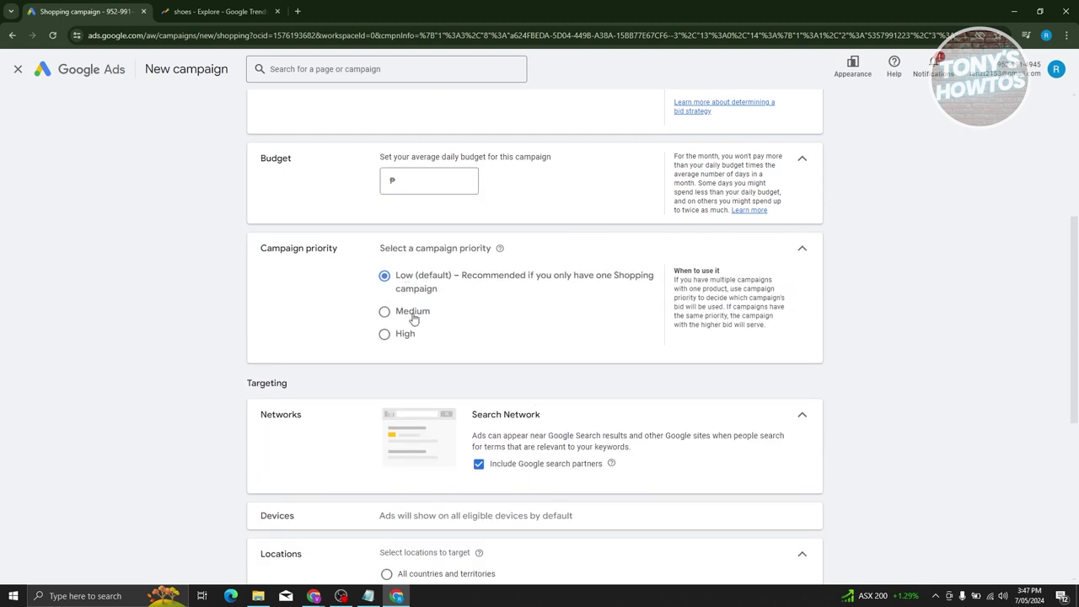
pyautogui.scroll(-3, 339, 346)
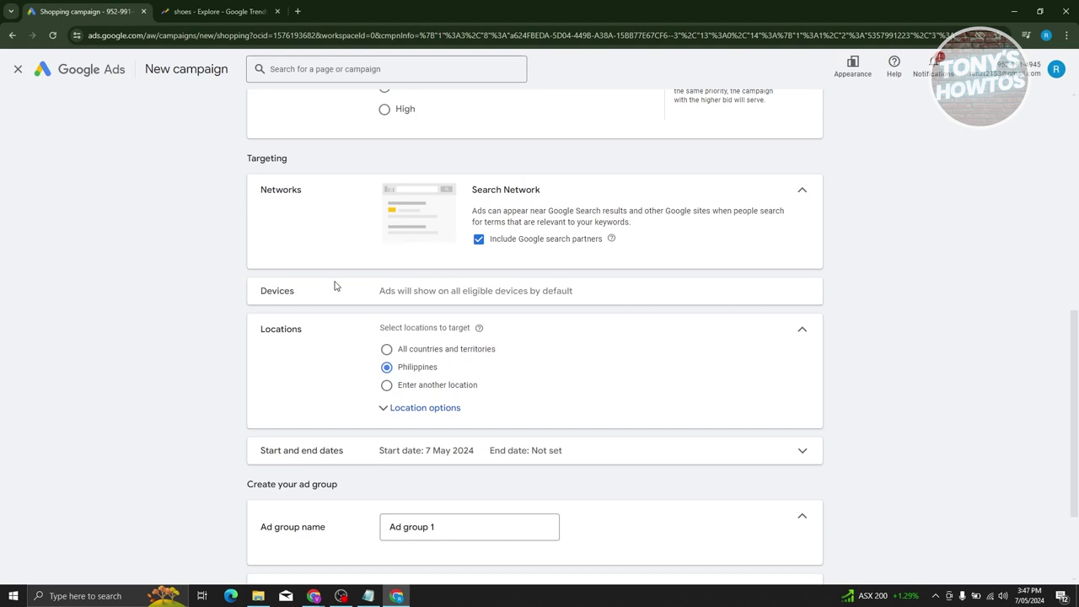
pyautogui.scroll(-1, 346, 300)
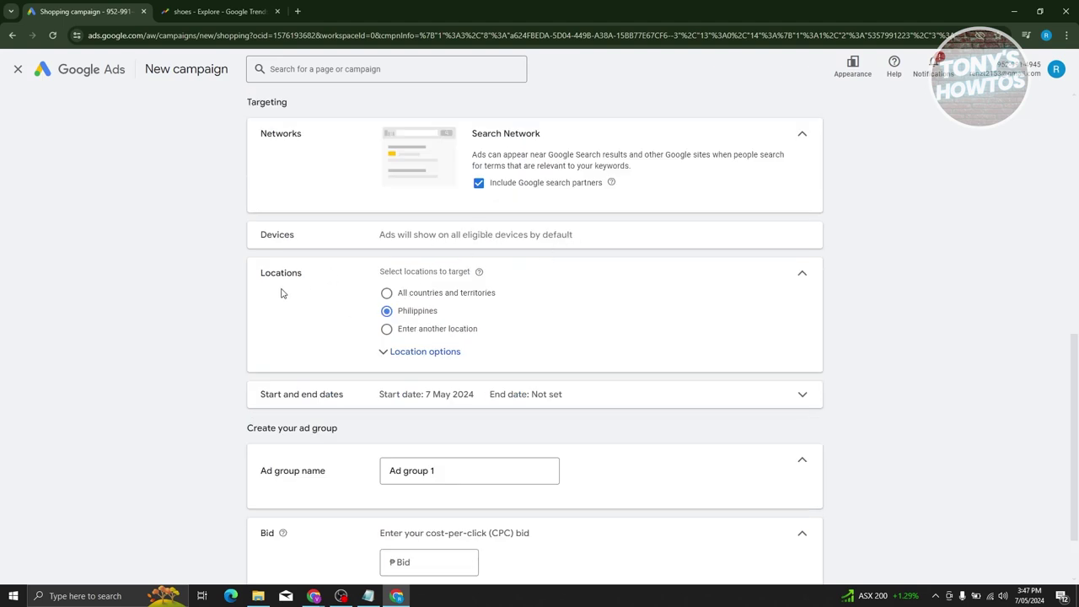
# Step: Expand location options, compare Australian sub-region interest for shoes in Trends, then return
pyautogui.click(388, 352)
pyautogui.click(180, 7)
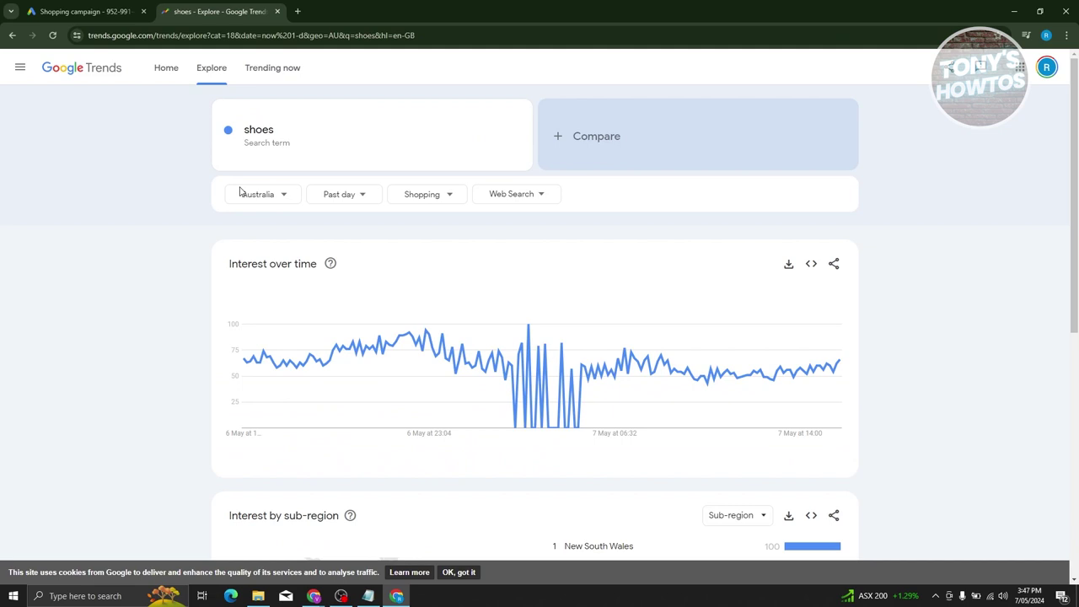
pyautogui.scroll(-3, 280, 210)
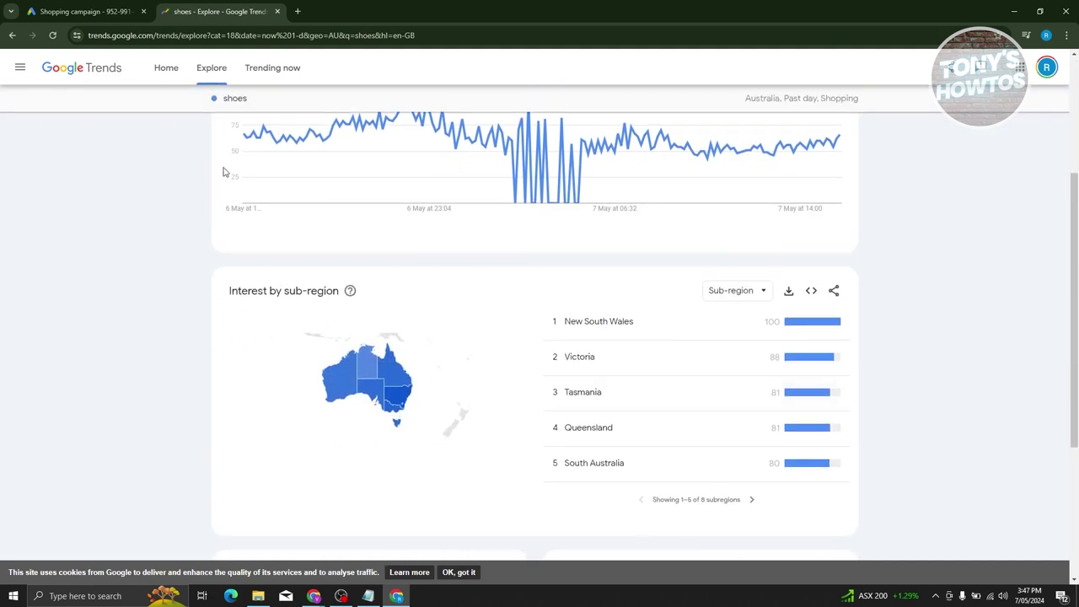
pyautogui.click(93, 11)
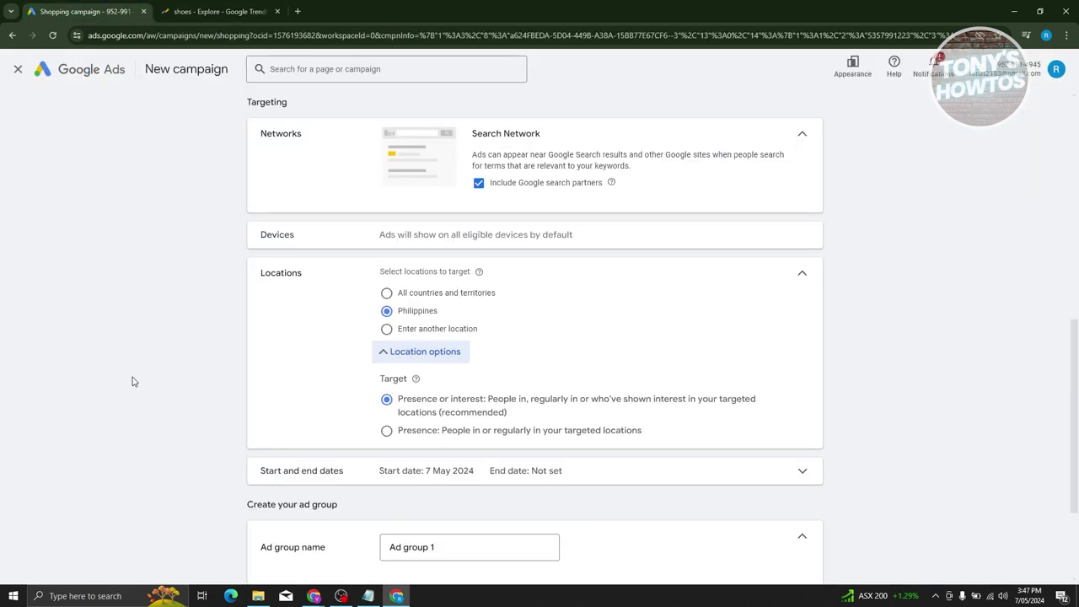
pyautogui.click(386, 329)
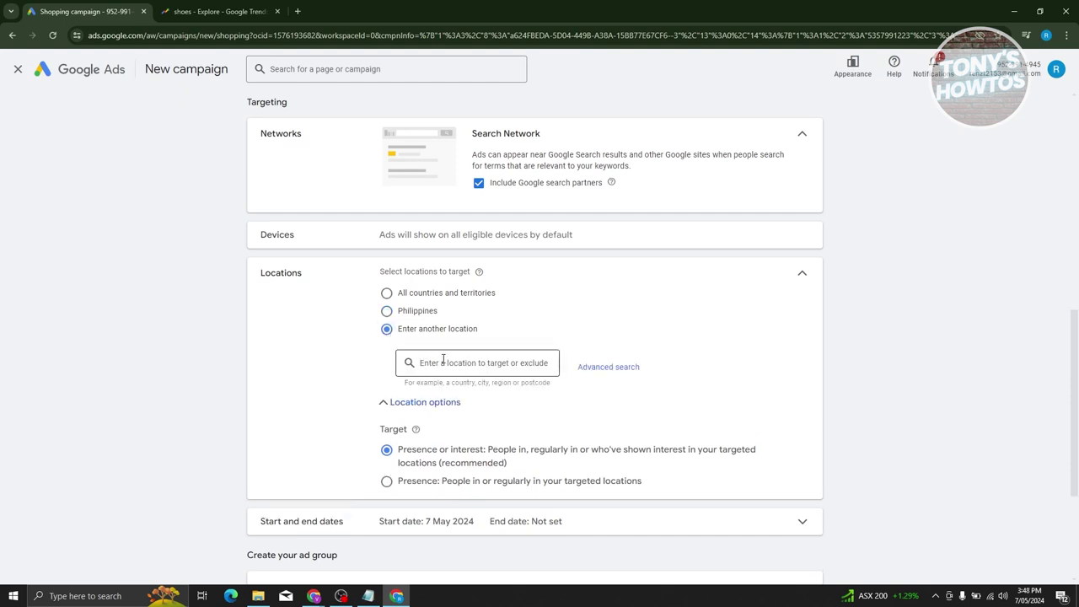
pyautogui.click(443, 363)
pyautogui.write('AUSTRA')
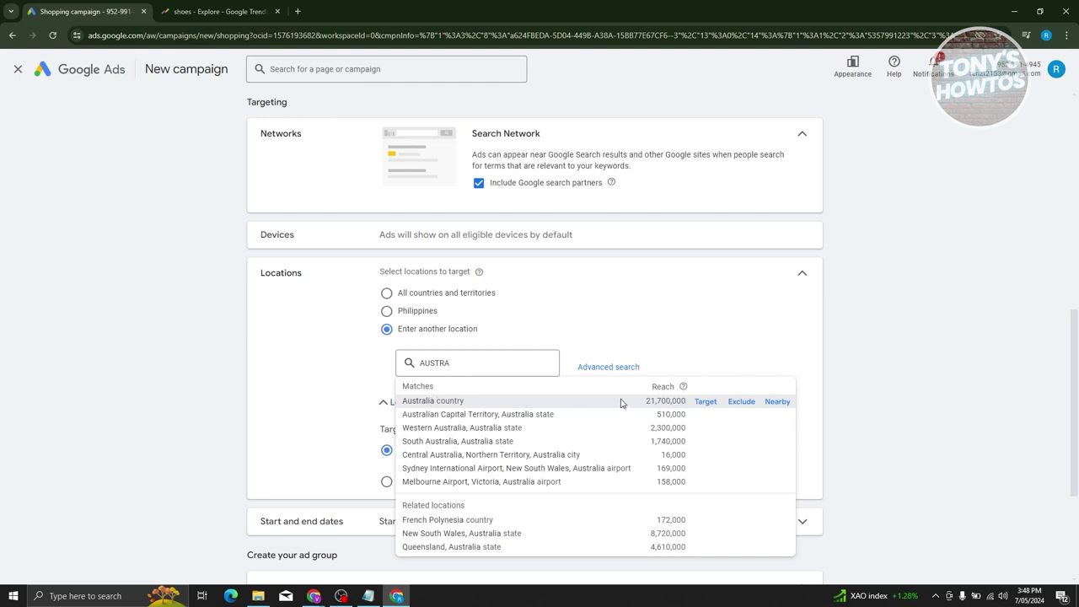
pyautogui.click(648, 405)
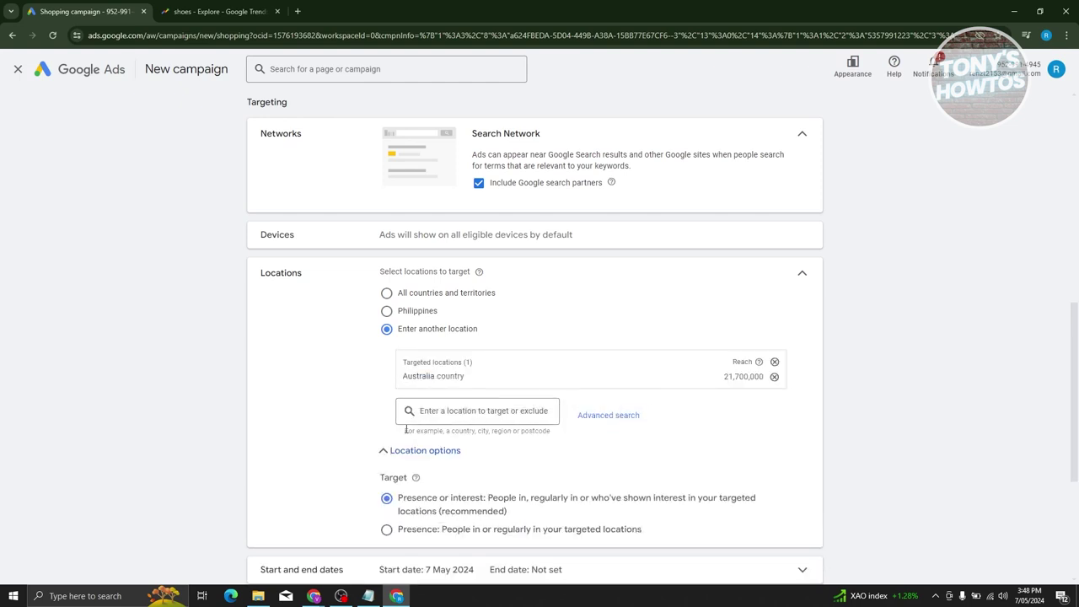
pyautogui.scroll(-3, 323, 144)
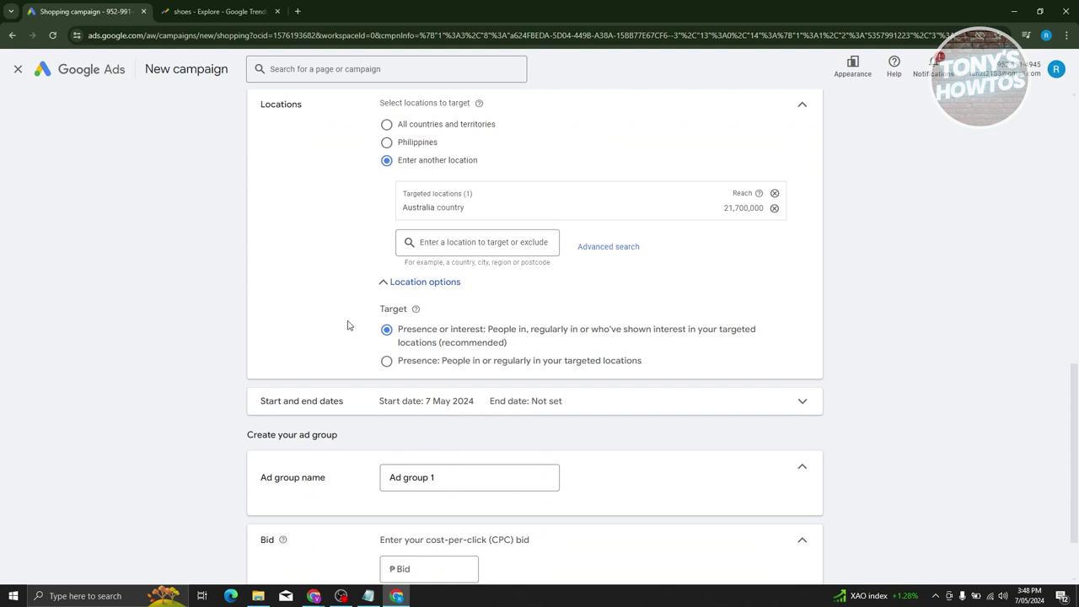
pyautogui.scroll(-2, 349, 322)
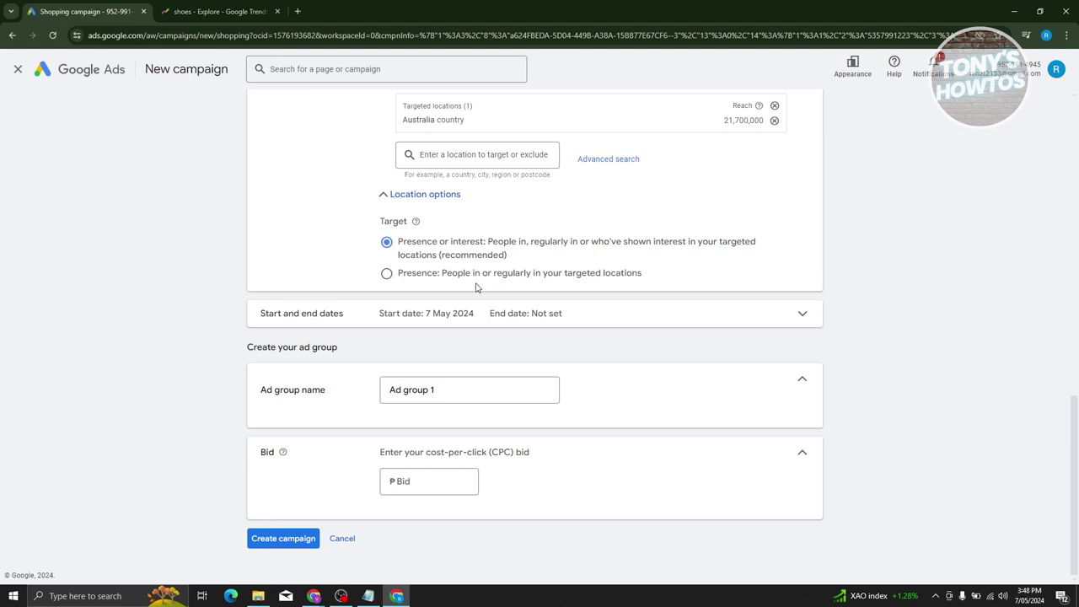
pyautogui.click(386, 273)
# Step: Keep Presence or interest targeting and set the ad group's CPC bid to ₱100
pyautogui.click(387, 242)
pyautogui.click(427, 490)
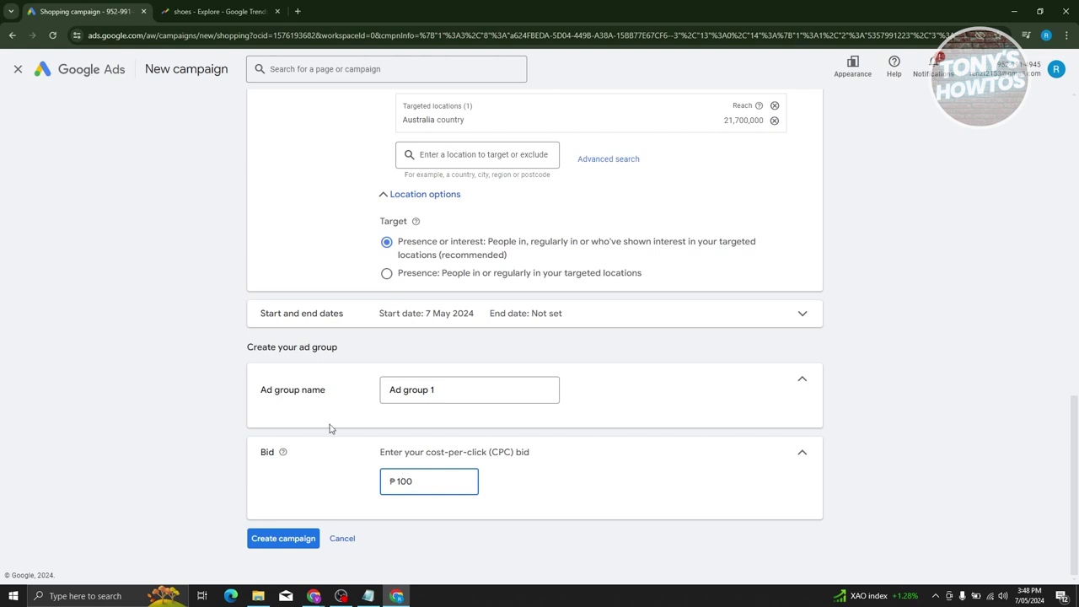
pyautogui.scroll(8, 330, 428)
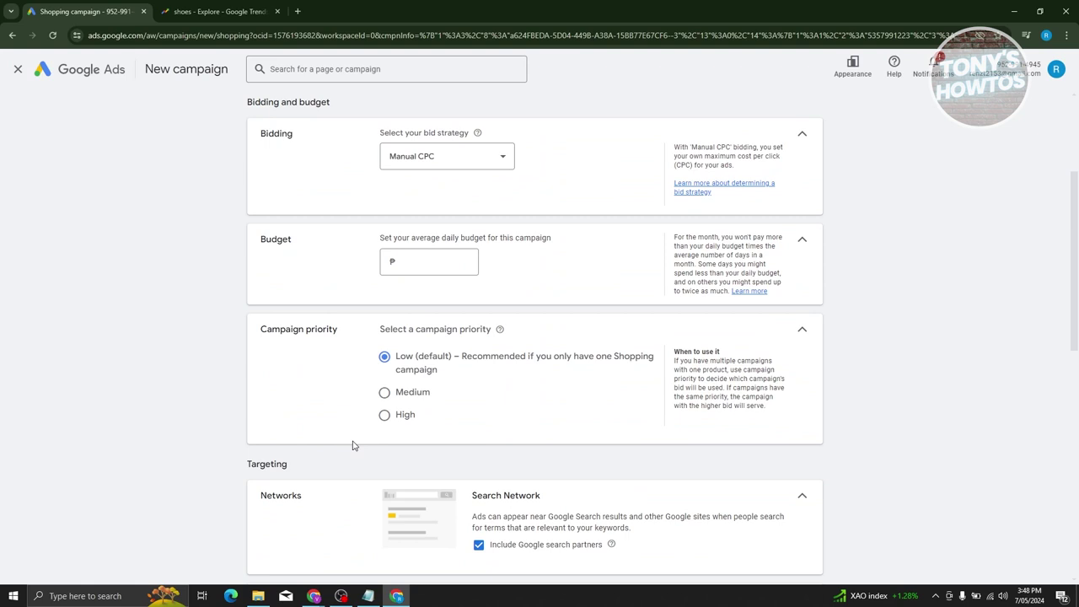
pyautogui.scroll(3, 353, 445)
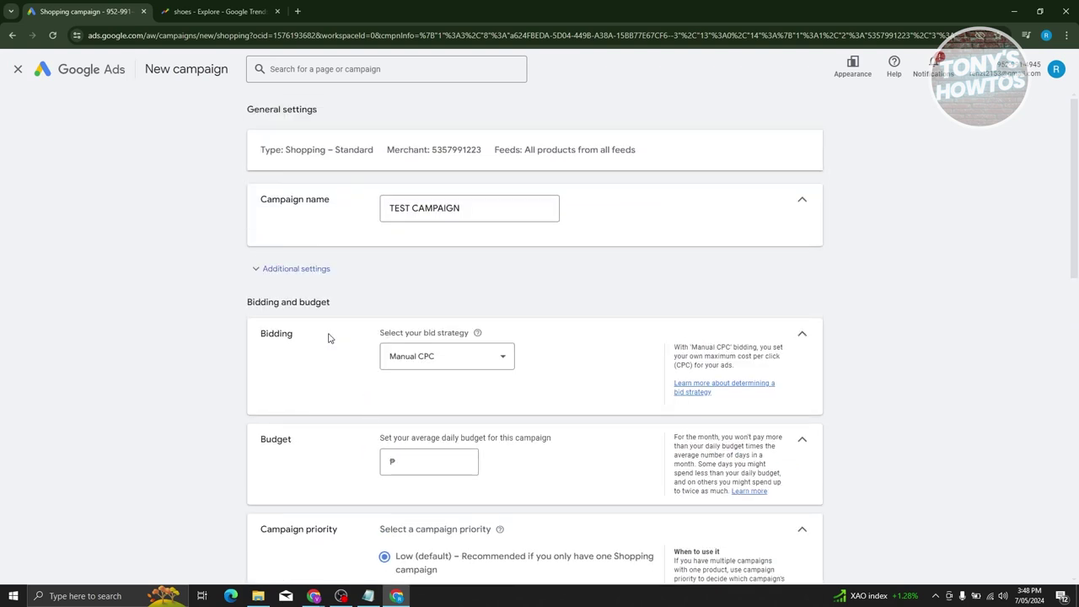
# Step: Expand Additional settings and briefly view the campaign URL options
pyautogui.click(277, 272)
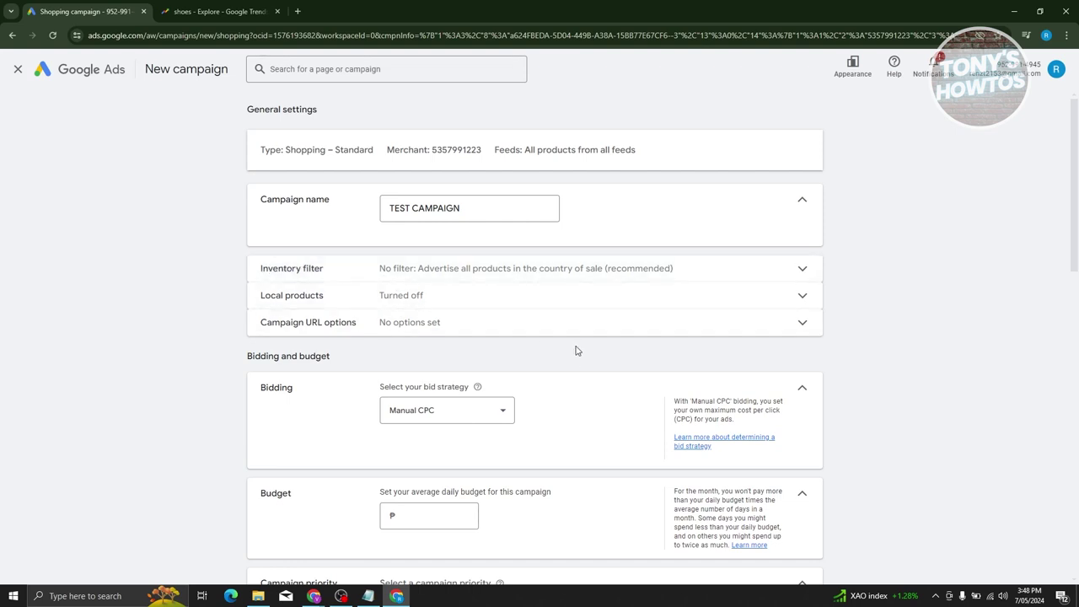
pyautogui.click(429, 325)
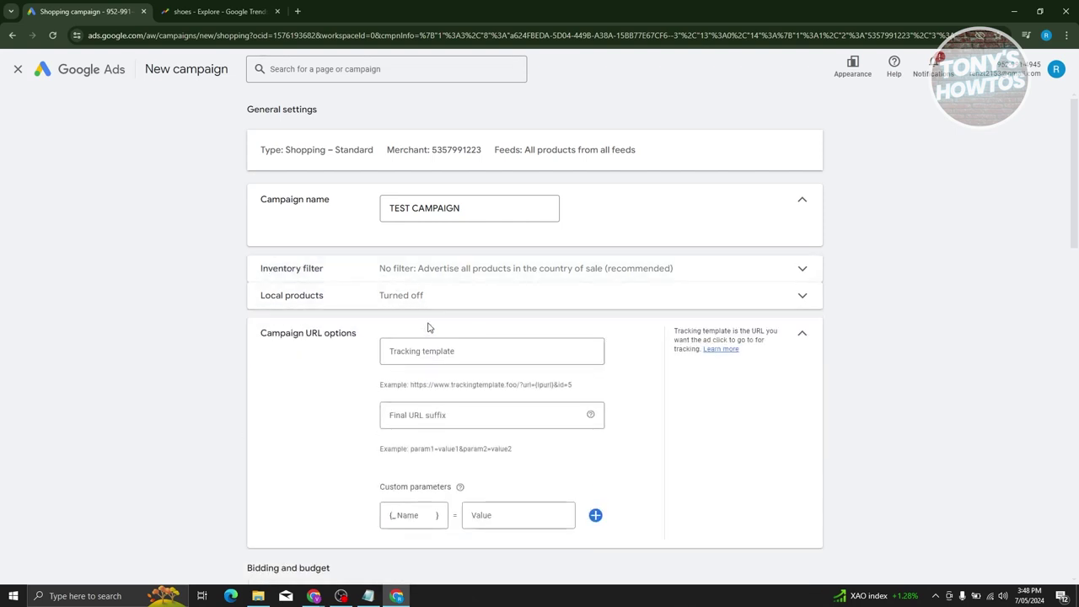
pyautogui.click(802, 333)
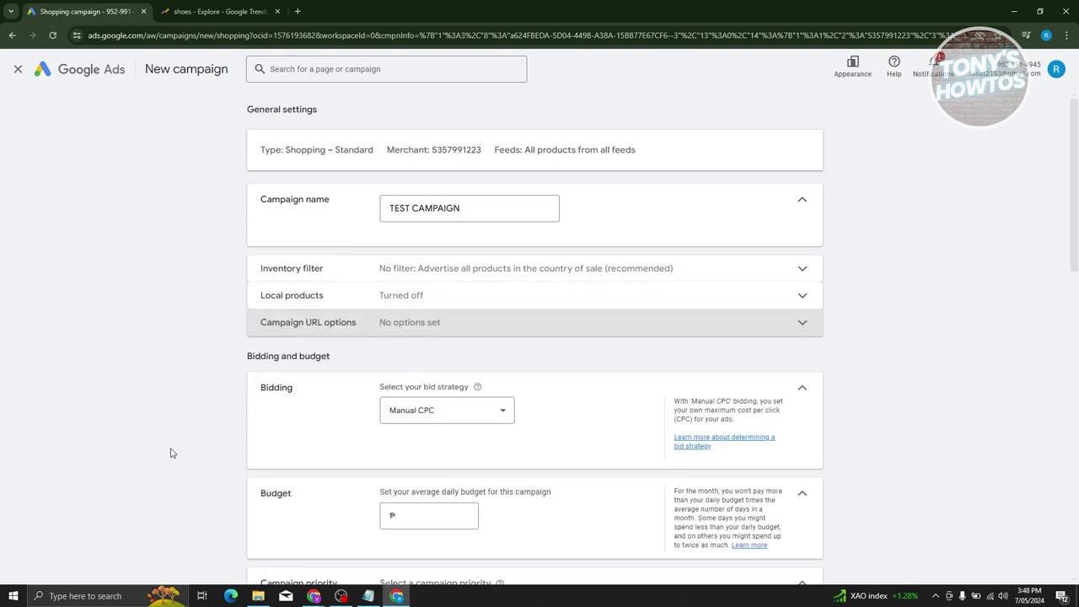
# Step: Enter a ₱100 average daily budget and create the Shopping campaign
pyautogui.scroll(-15, 169, 413)
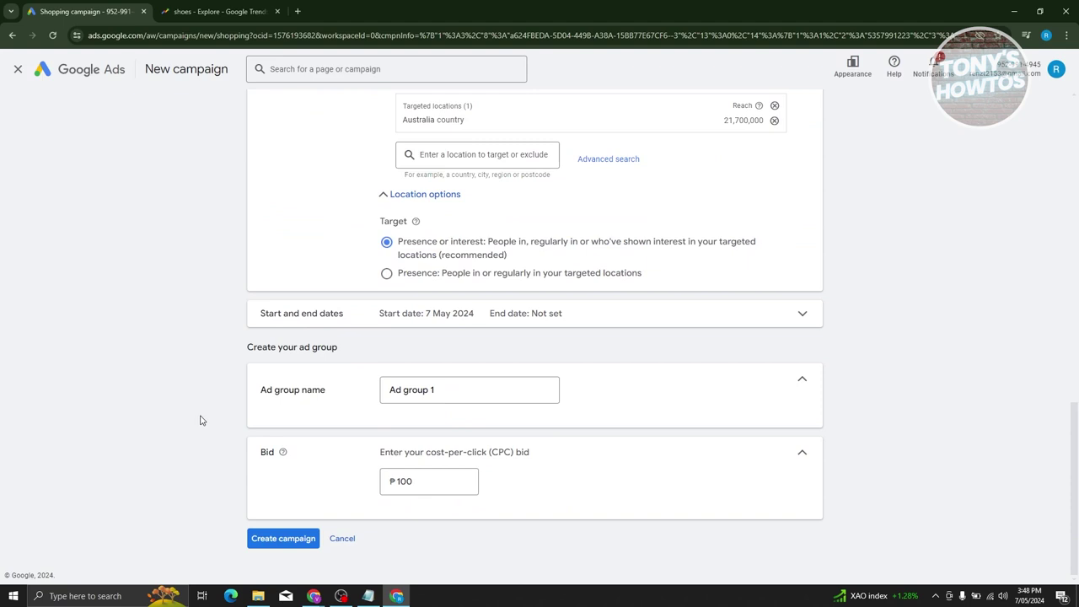
pyautogui.click(281, 540)
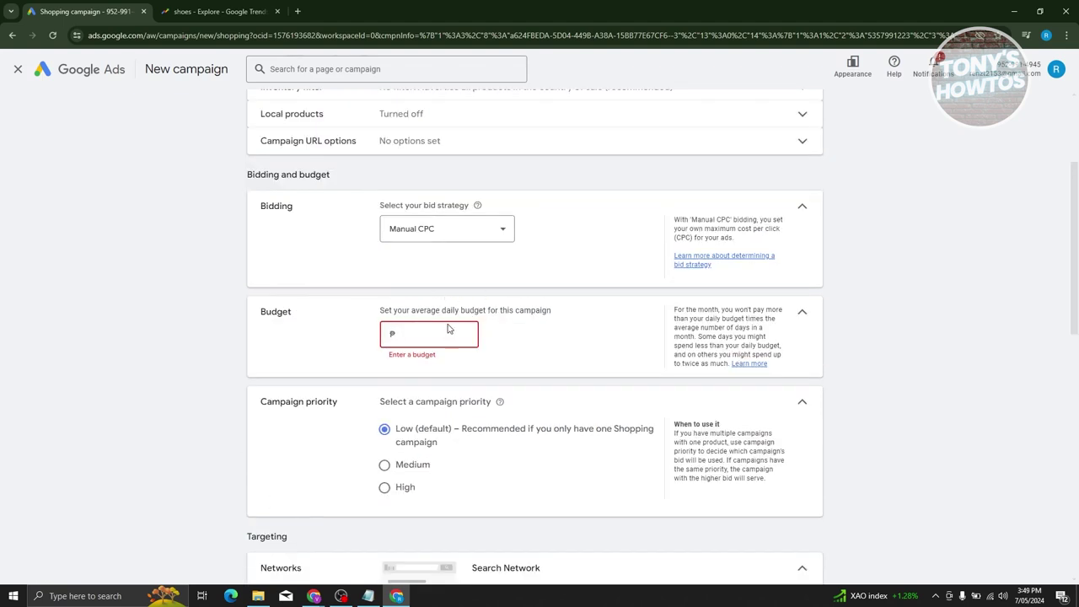
pyautogui.write('1000')
pyautogui.scroll(-12, 442, 345)
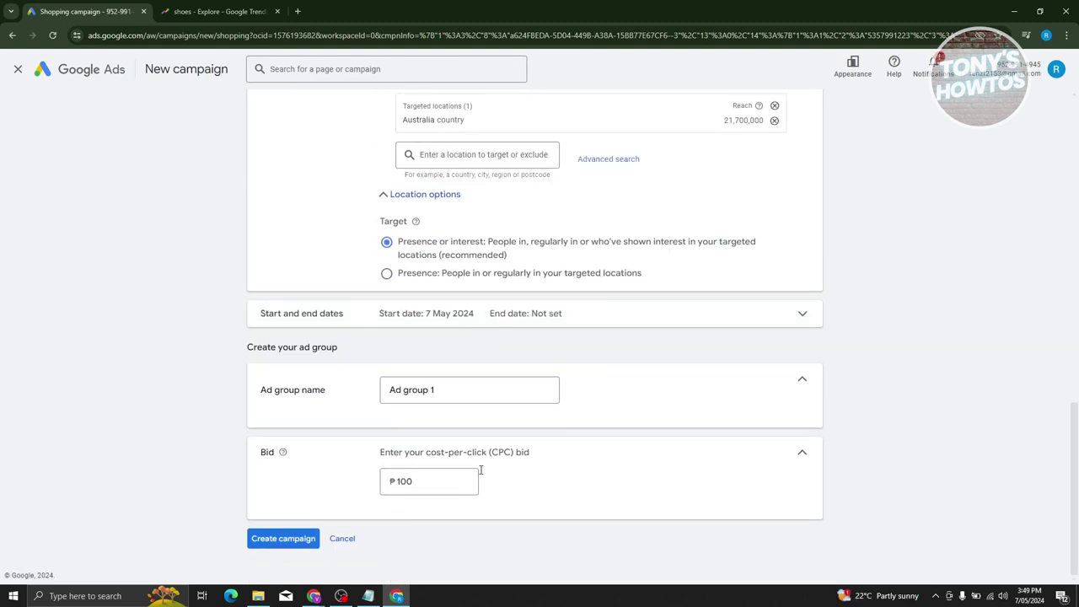
pyautogui.click(279, 538)
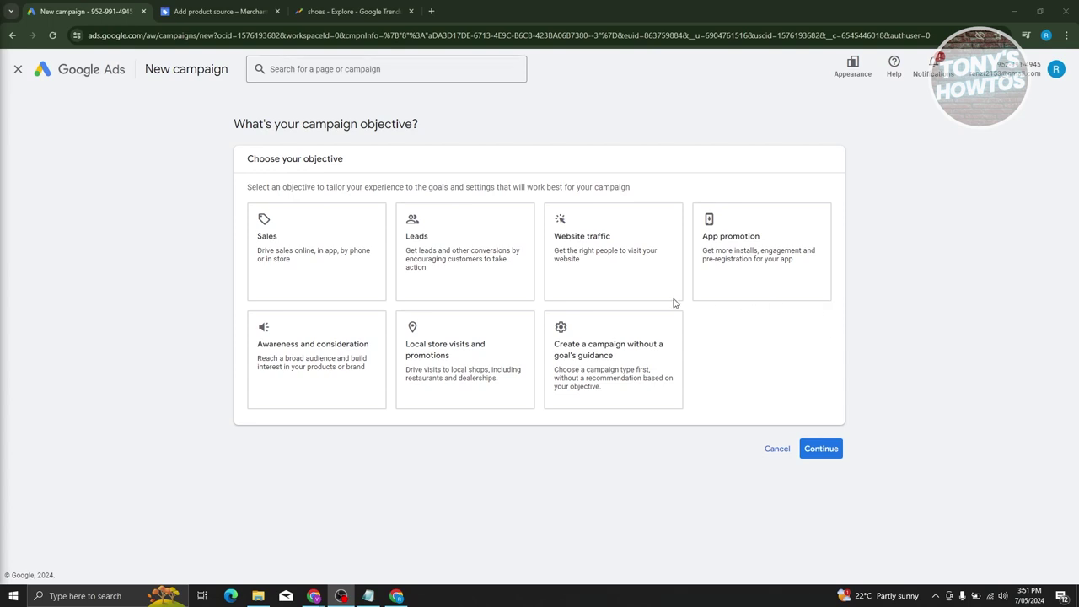
# Step: Choose the Sales objective, Search campaign type and Website visits result
pyautogui.click(284, 227)
pyautogui.click(337, 318)
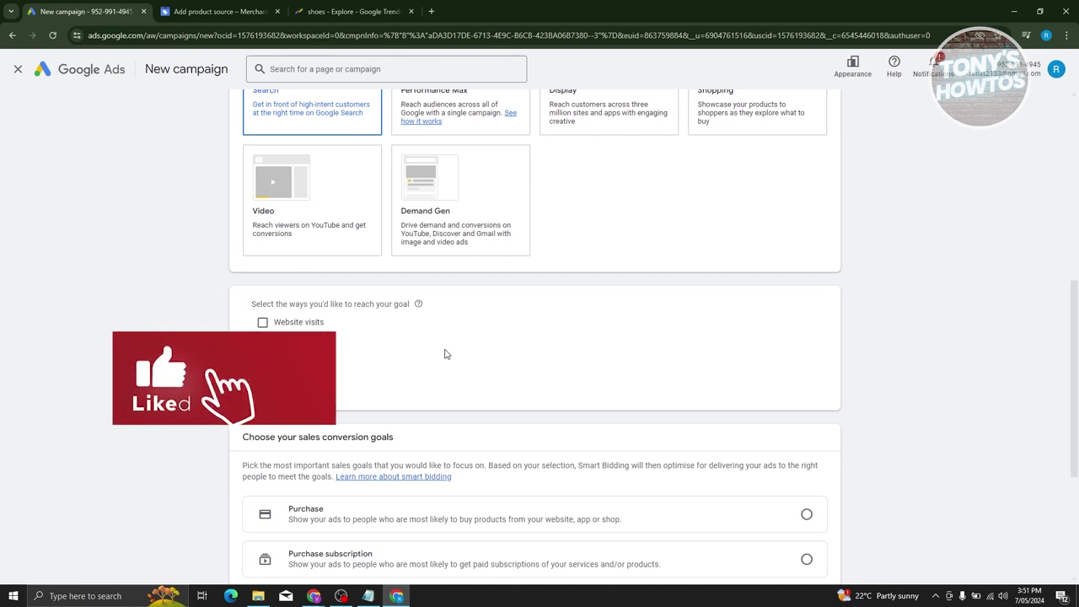
pyautogui.click(262, 322)
pyautogui.click(451, 345)
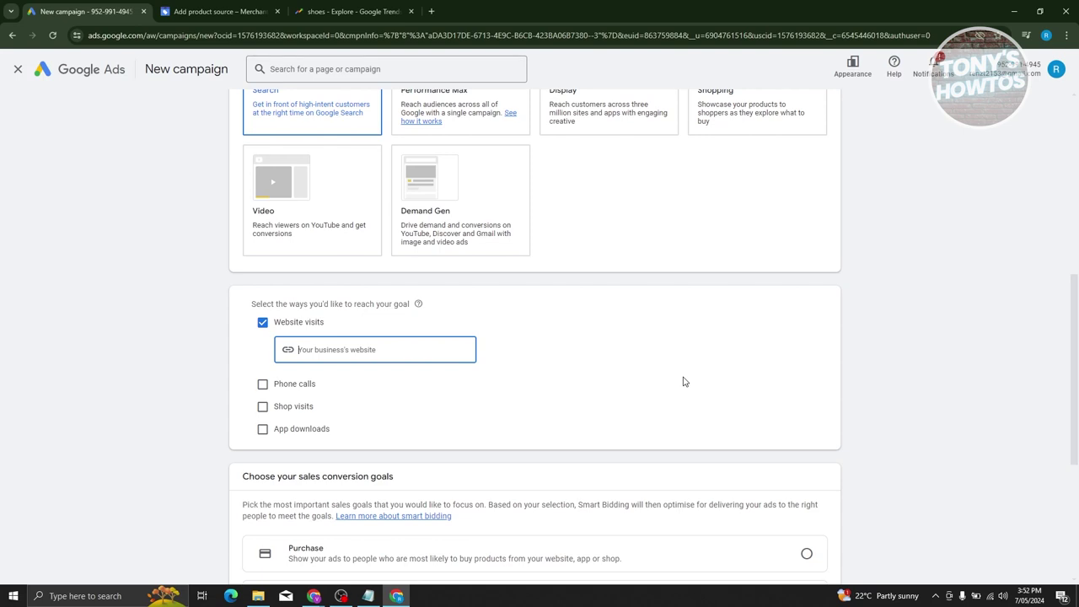
pyautogui.scroll(-3, 684, 381)
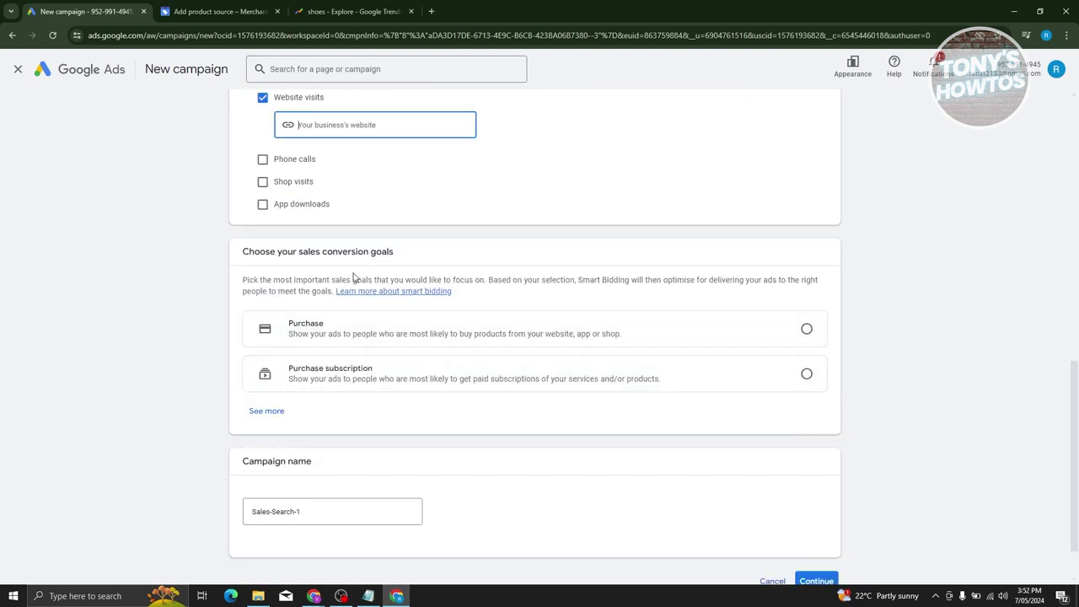
pyautogui.click(282, 413)
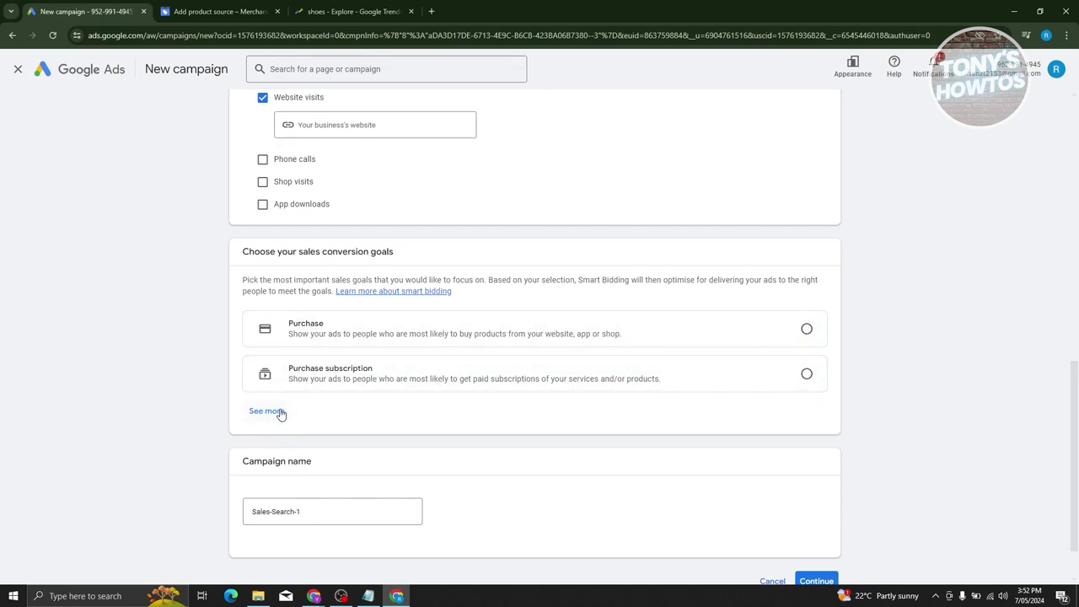
# Step: Select Purchase from the expanded sales conversion goals and continue to bidding
pyautogui.click(282, 413)
pyautogui.scroll(-1, 485, 391)
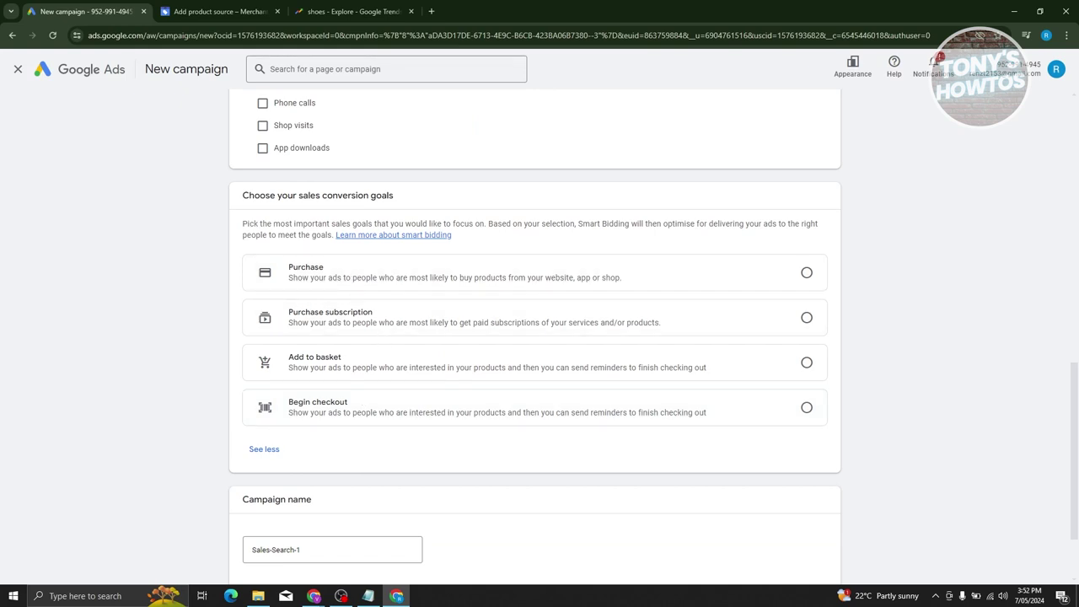
pyautogui.click(371, 273)
pyautogui.scroll(-1, 373, 460)
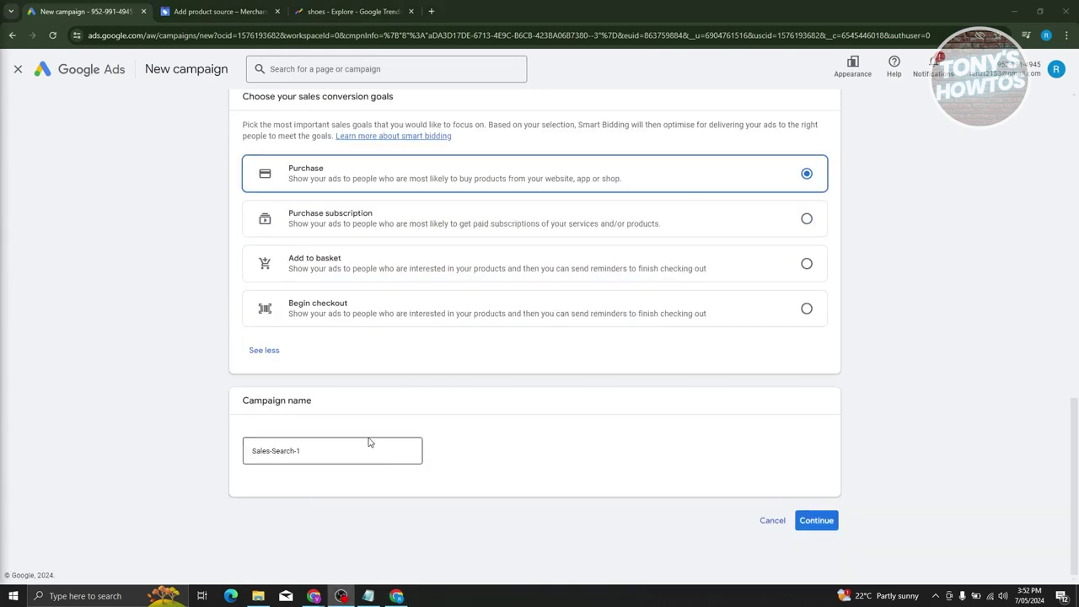
pyautogui.click(813, 519)
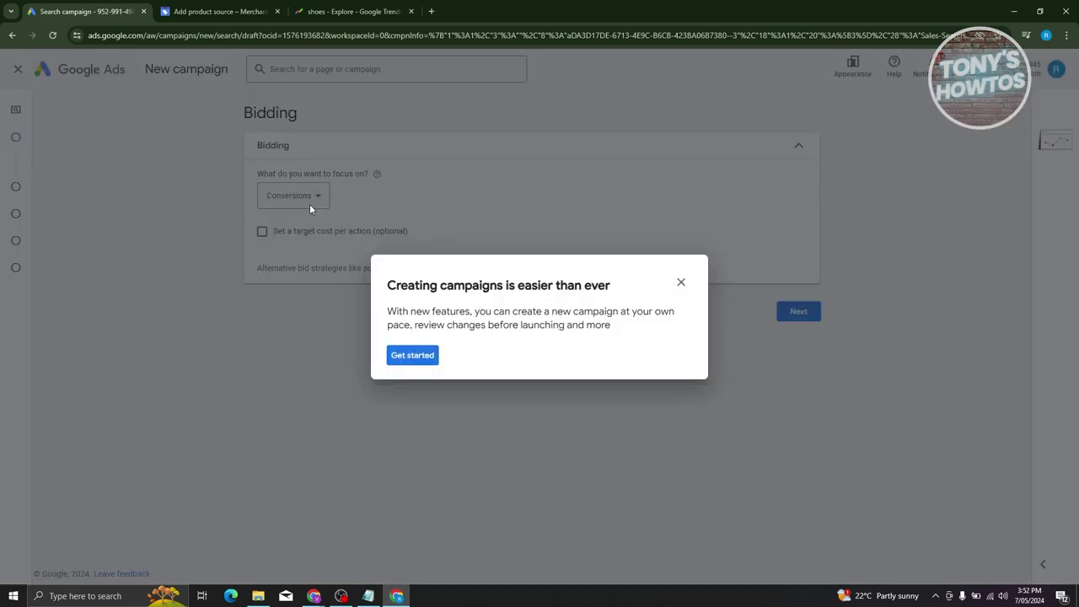
# Step: Dismiss the guide and focus bidding on Clicks with a ₱100 maximum CPC limit
pyautogui.click(681, 283)
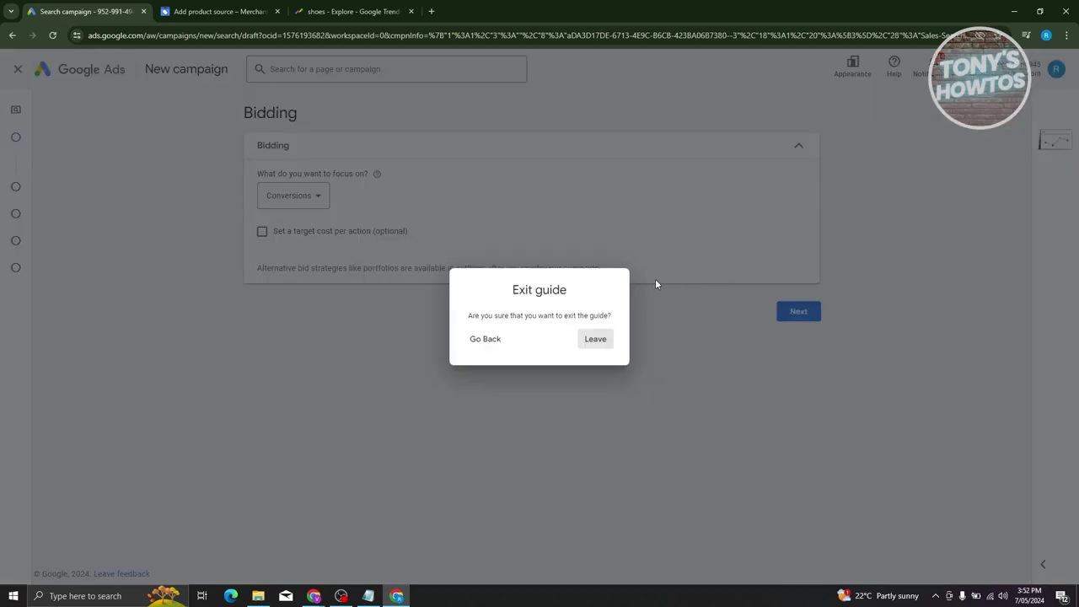
pyautogui.click(608, 344)
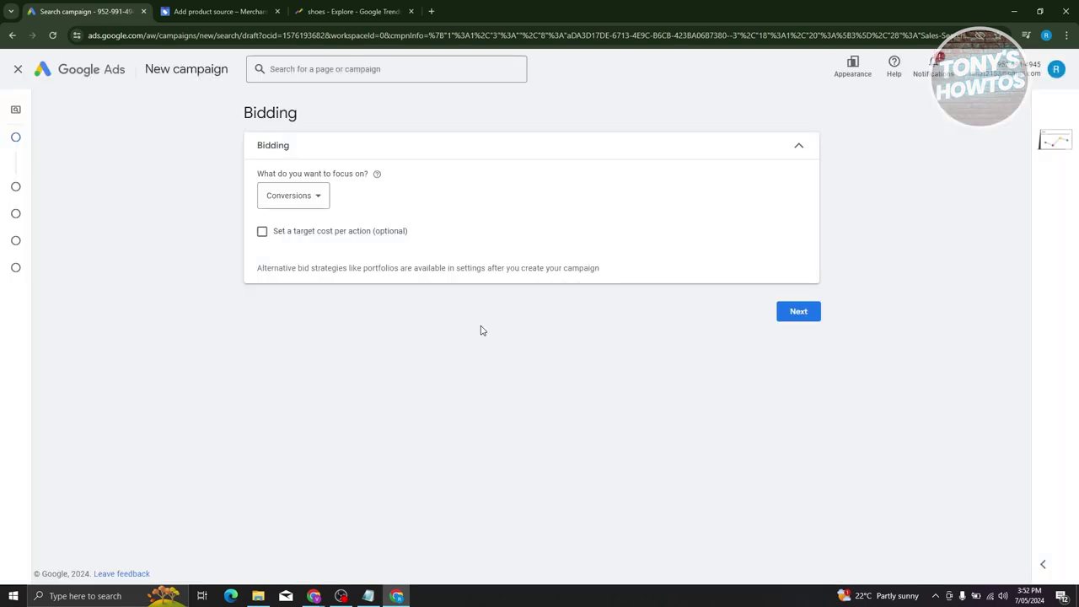
pyautogui.click(303, 201)
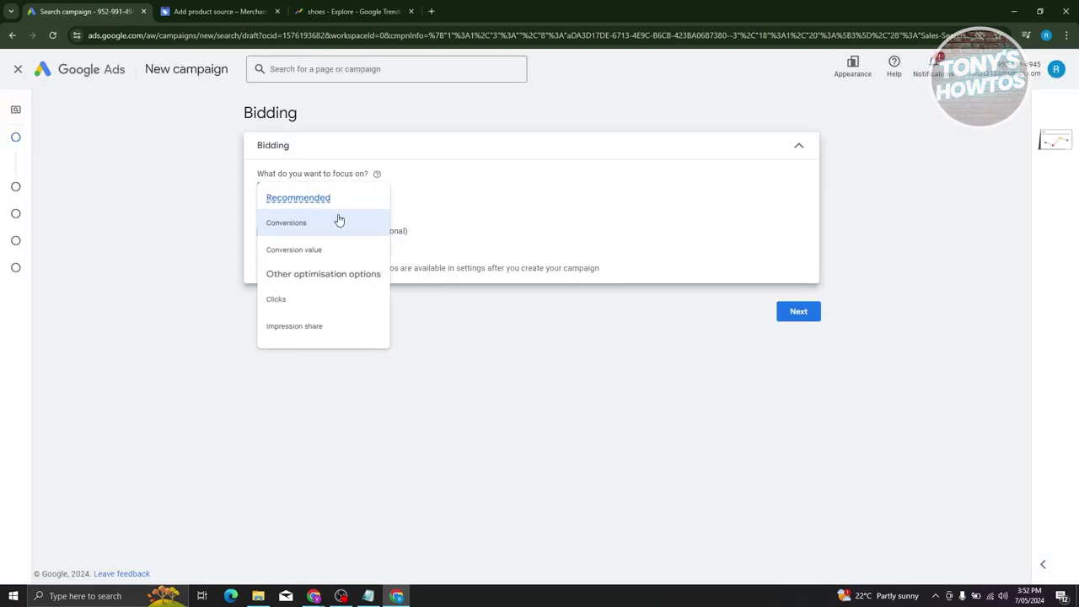
pyautogui.click(287, 300)
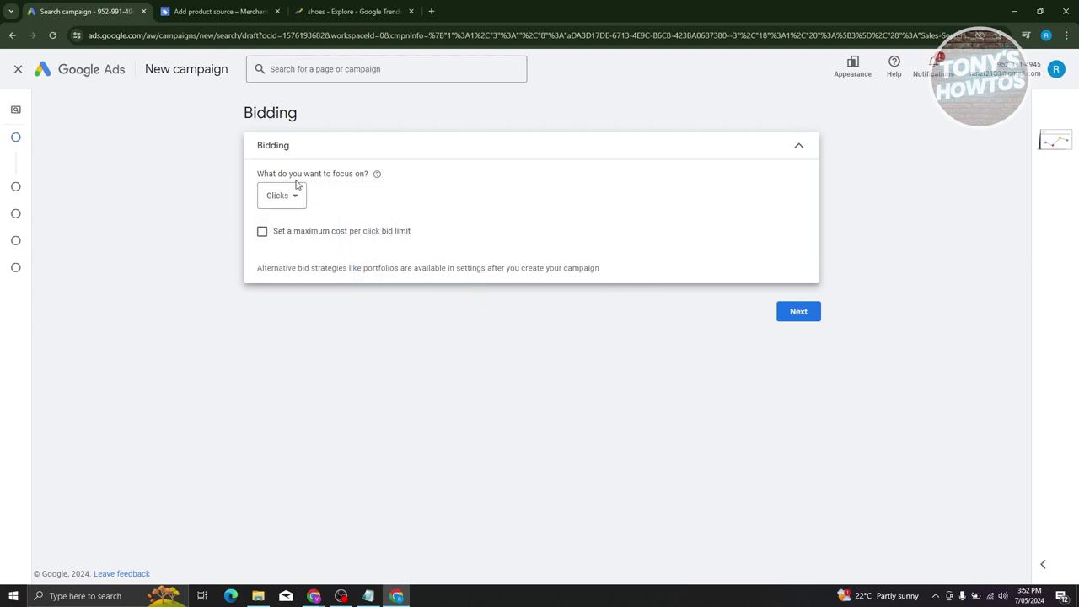
pyautogui.click(261, 231)
pyautogui.click(302, 273)
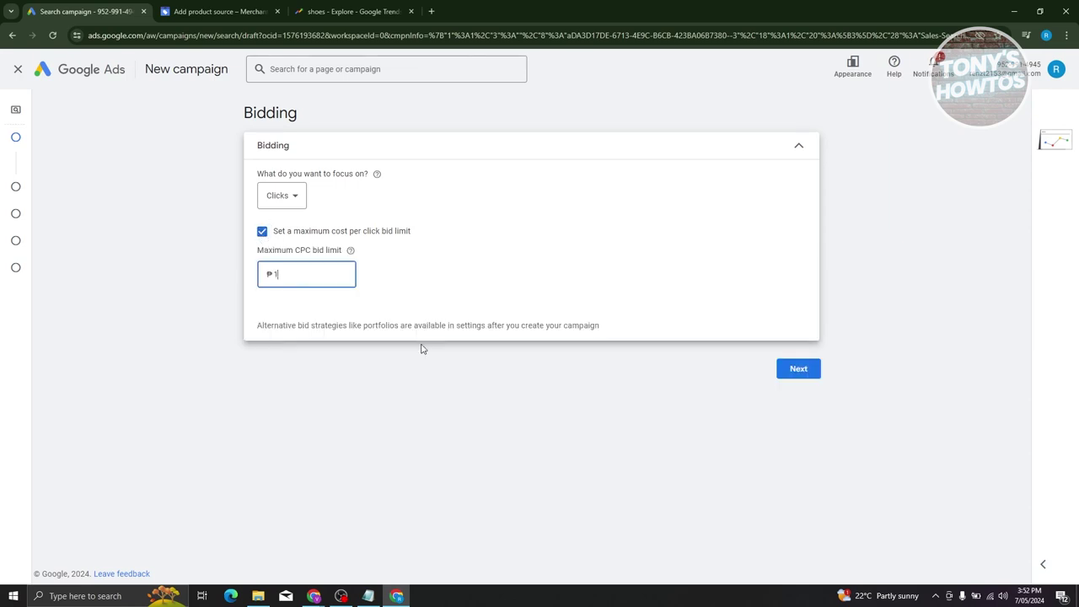
pyautogui.click(811, 378)
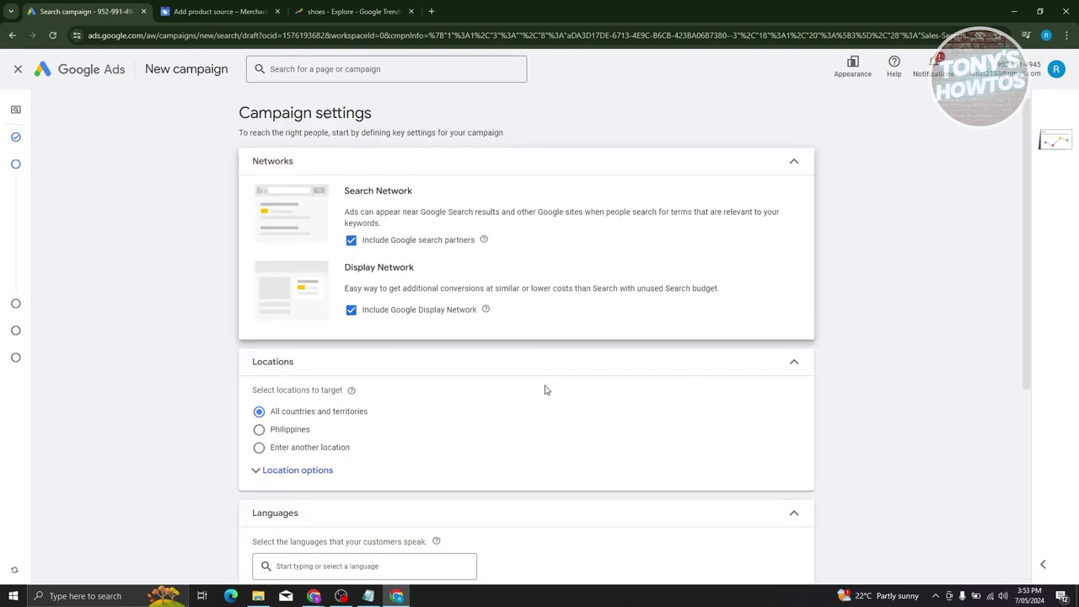
# Step: Expand the Audience segments section in Campaign settings and place the cursor in its search box
pyautogui.scroll(-2, 545, 375)
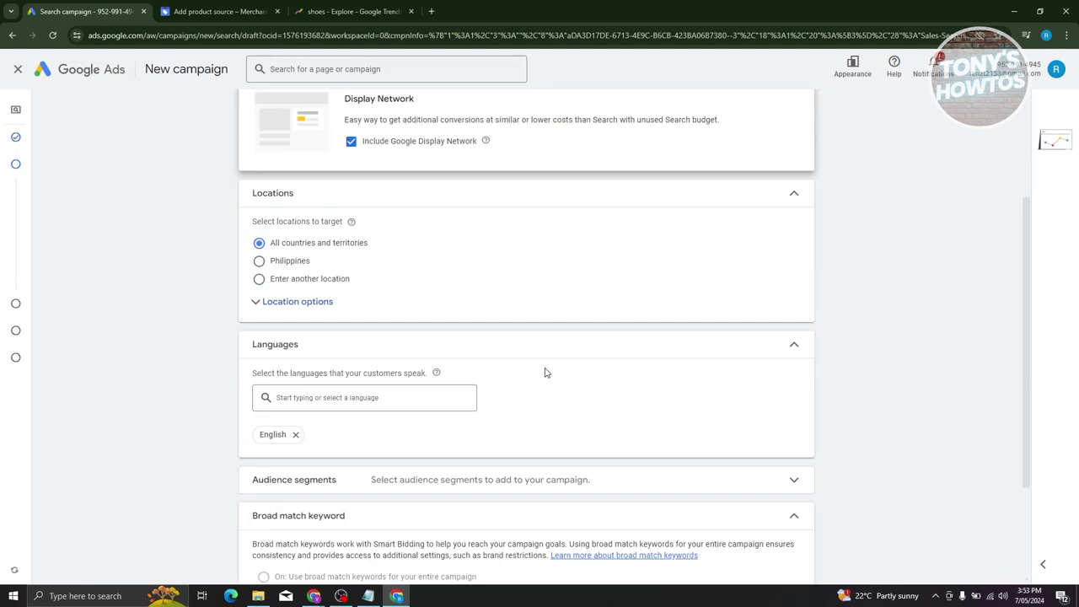
pyautogui.scroll(-2, 368, 227)
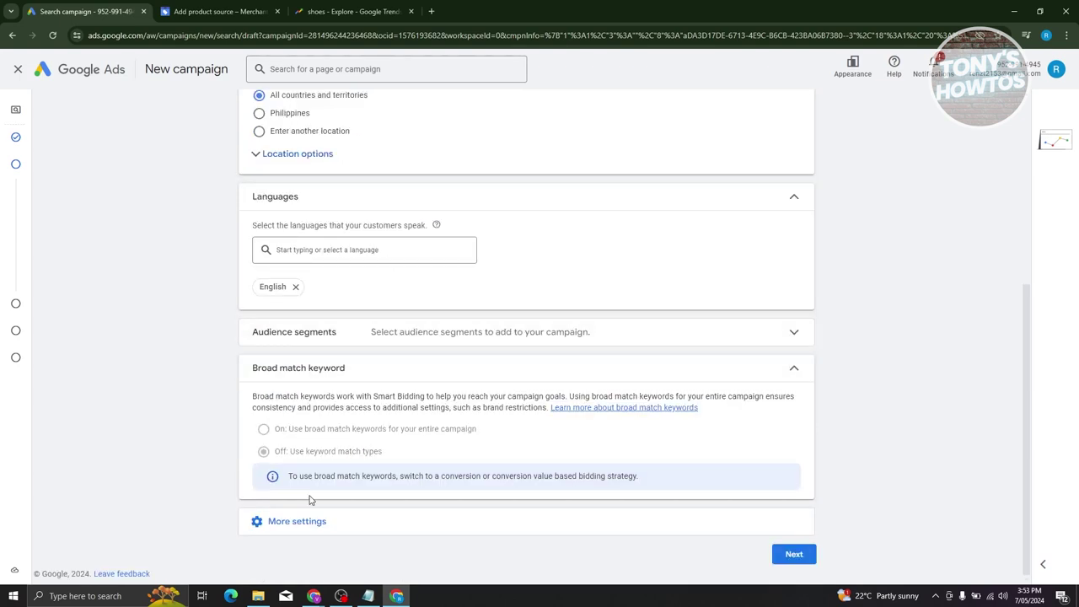
pyautogui.click(794, 332)
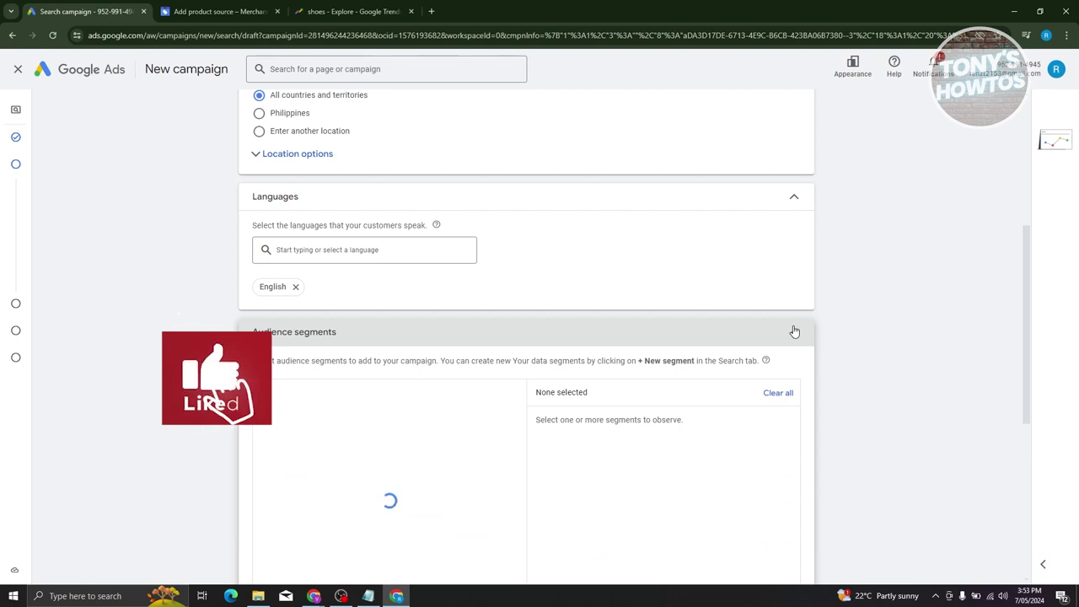
pyautogui.scroll(-3, 837, 352)
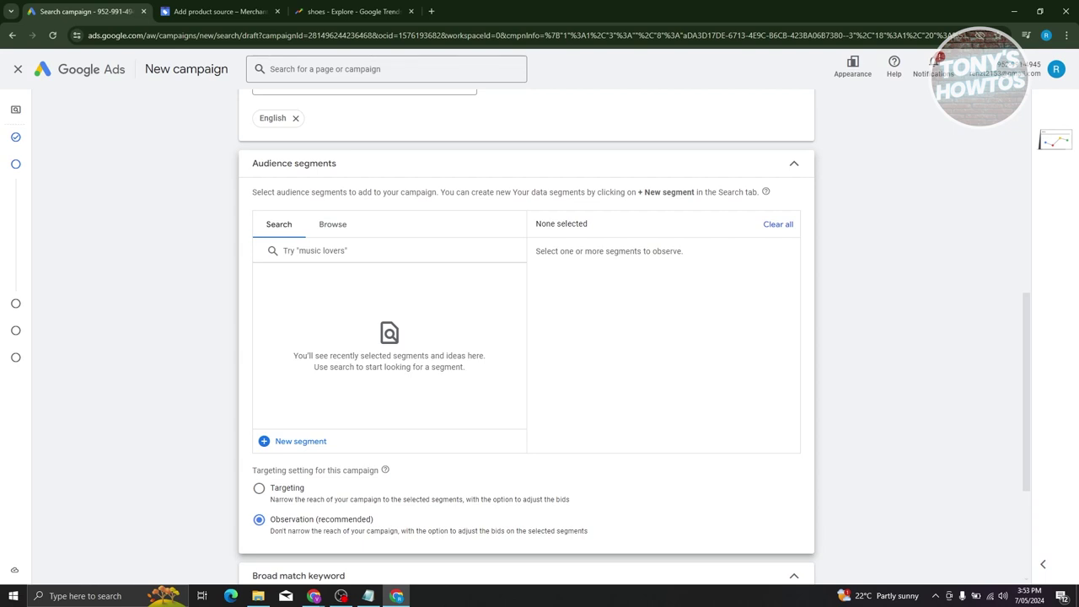
pyautogui.scroll(2, 448, 334)
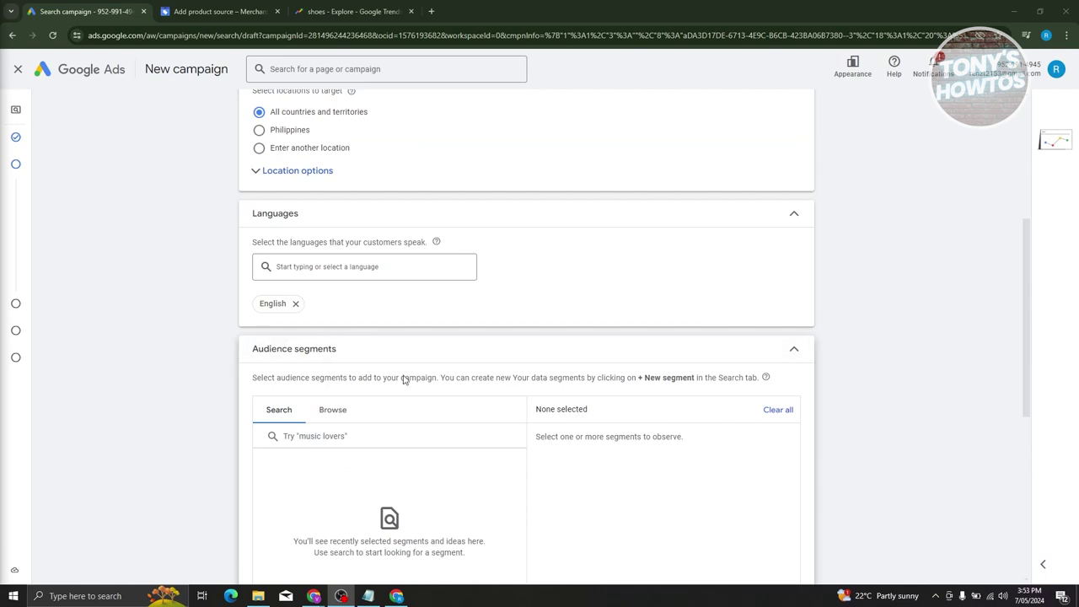
pyautogui.scroll(-1, 379, 396)
pyautogui.click(338, 380)
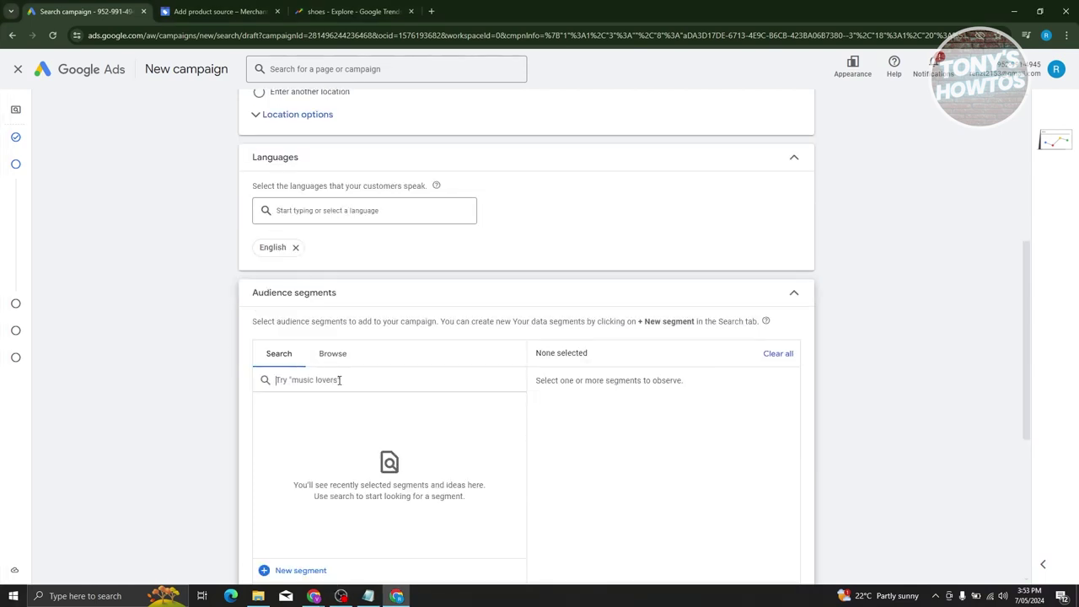
# Step: Search 'SHOES' and add the Shoes, Boots and Socks in-market audience segments
pyautogui.write('SHOES')
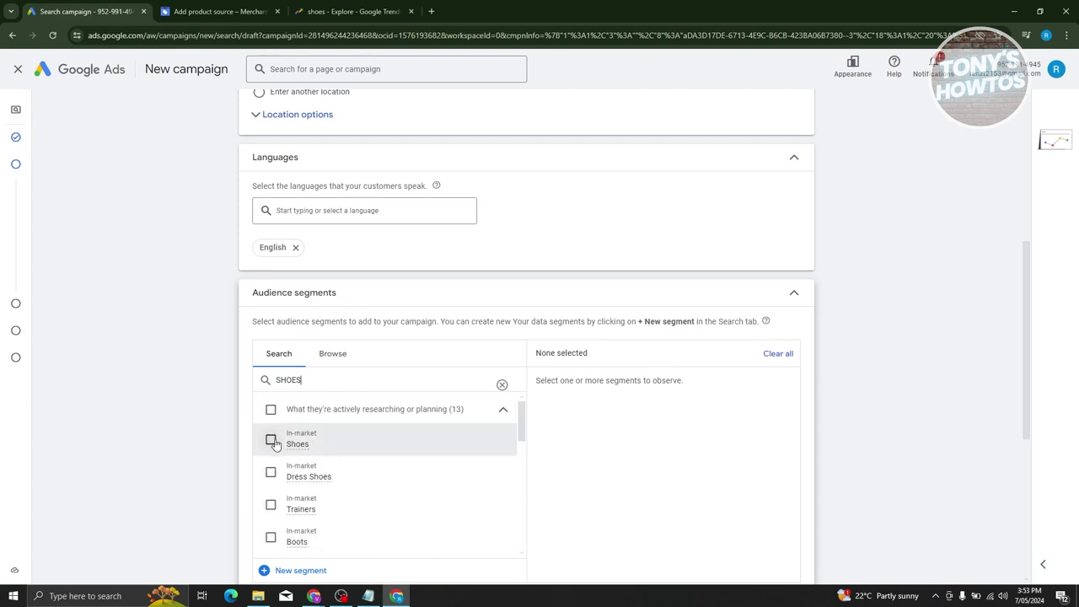
pyautogui.click(271, 439)
pyautogui.scroll(-1, 304, 503)
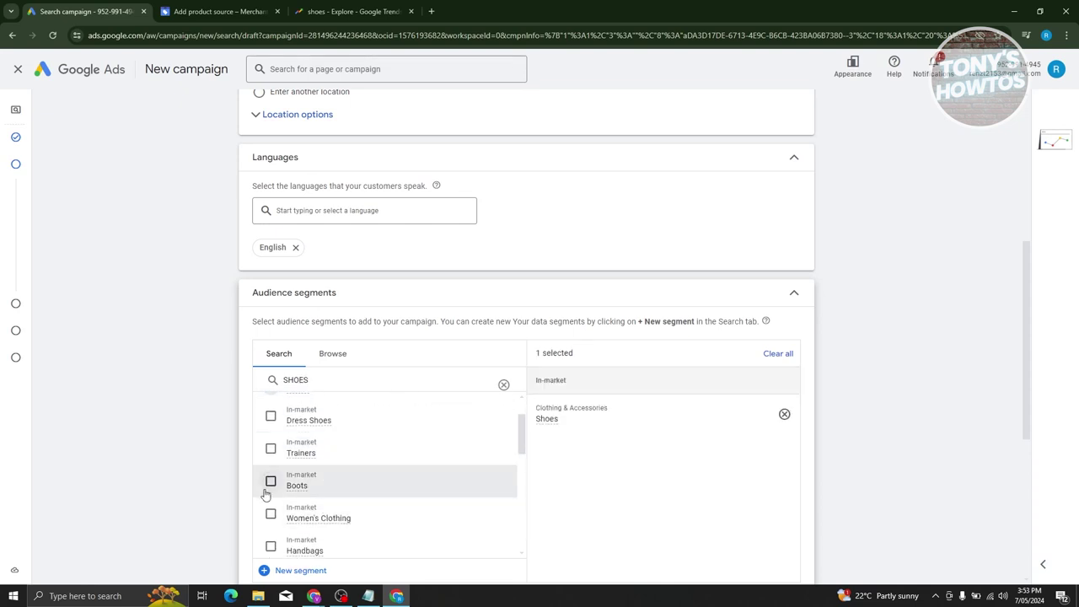
pyautogui.click(271, 481)
pyautogui.scroll(-1, 270, 481)
pyautogui.scroll(-1, 271, 494)
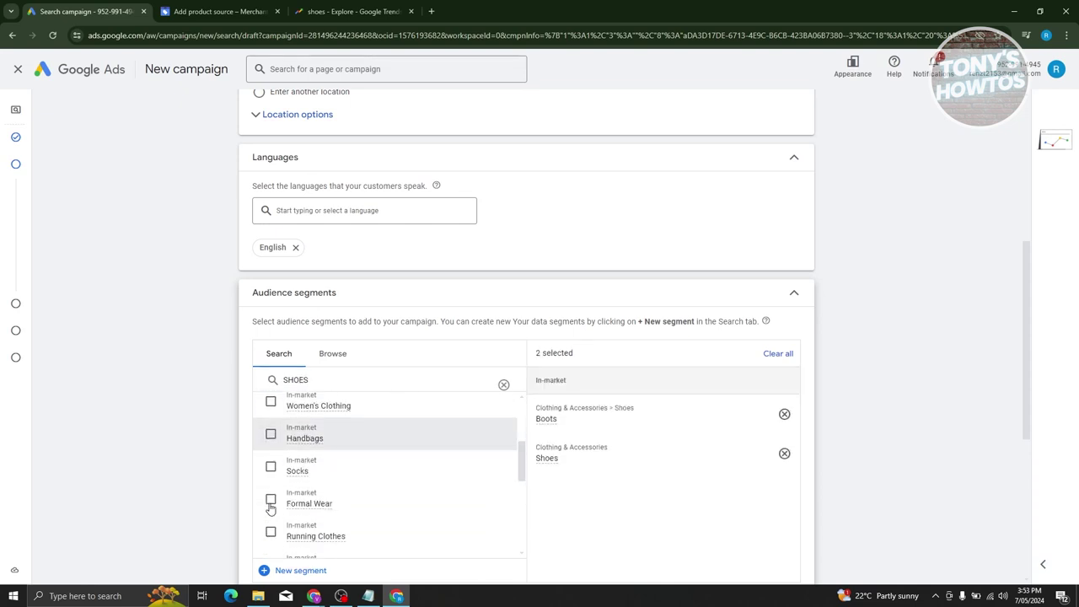
pyautogui.click(271, 468)
pyautogui.scroll(-2, 278, 498)
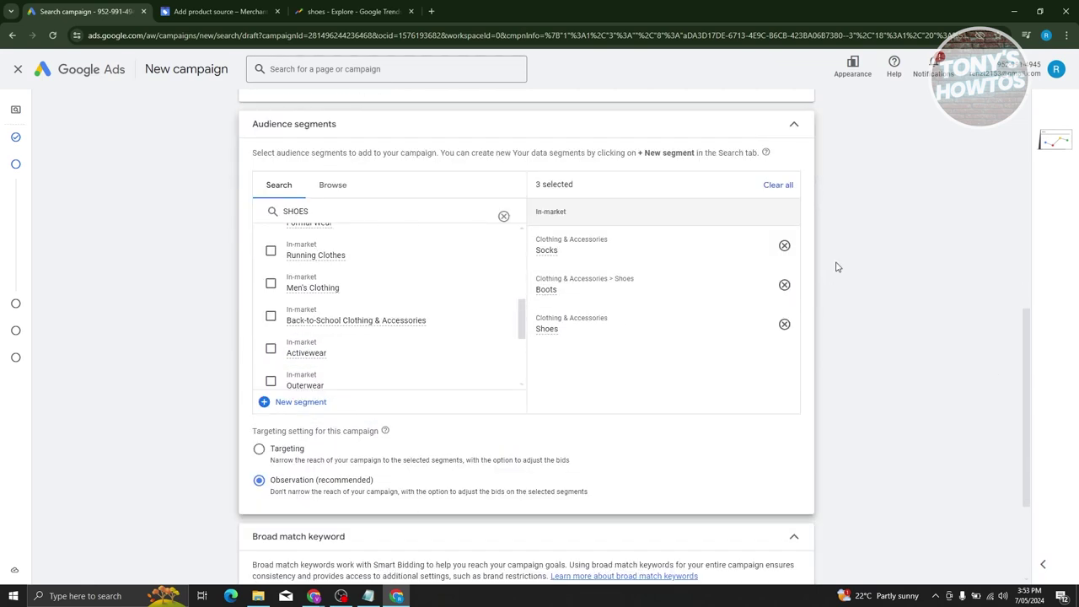
pyautogui.scroll(-2, 847, 252)
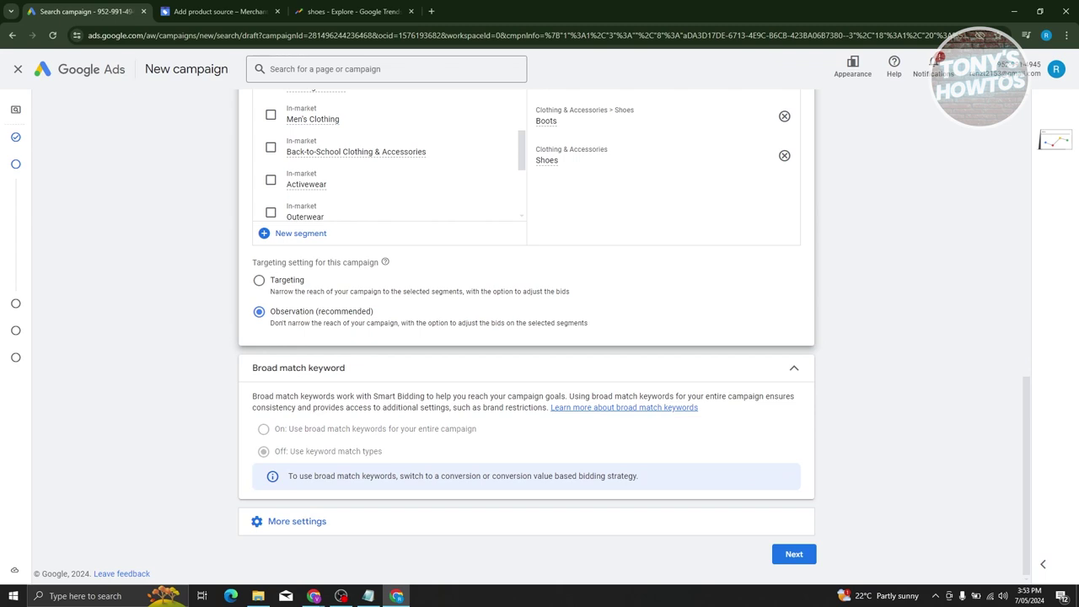
pyautogui.click(795, 554)
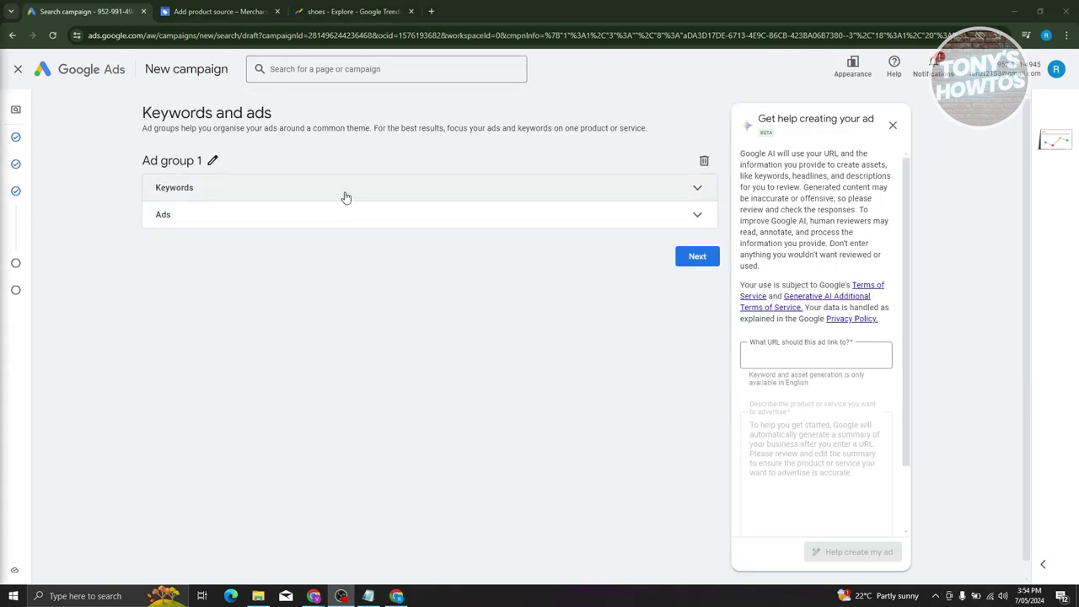
# Step: Open Keywords, choose Create myself over AI suggestions, and visit the URL, products and keyword fields
pyautogui.click(700, 186)
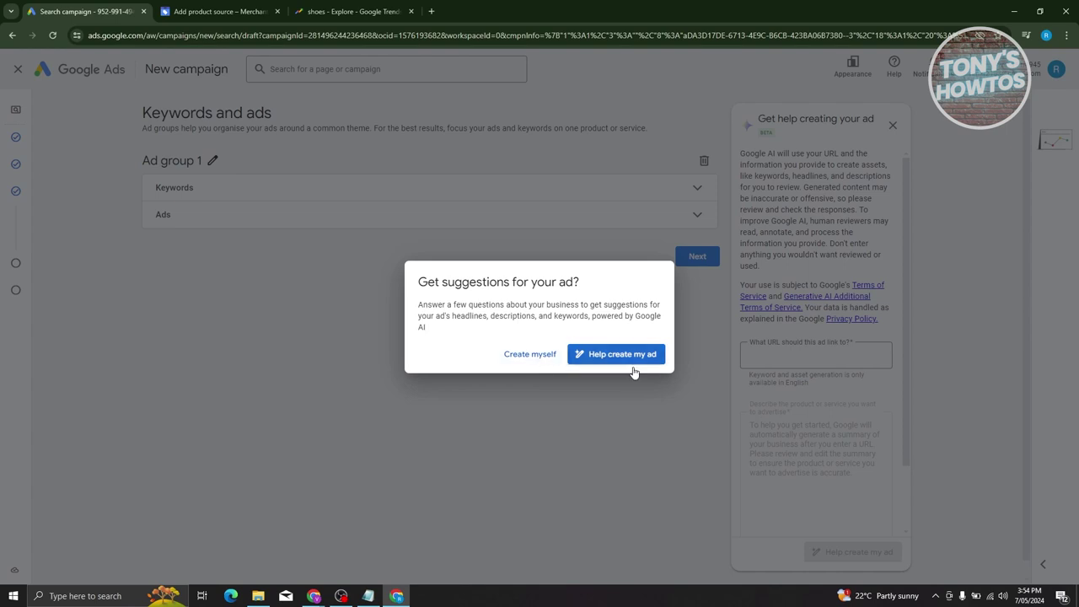
pyautogui.click(531, 354)
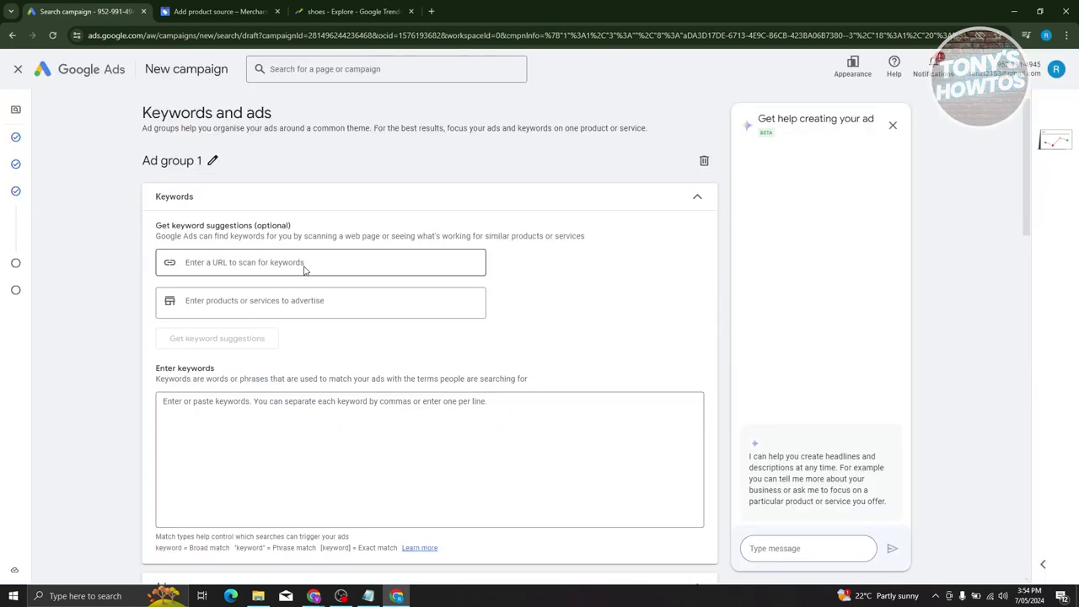
pyautogui.click(296, 262)
pyautogui.click(295, 305)
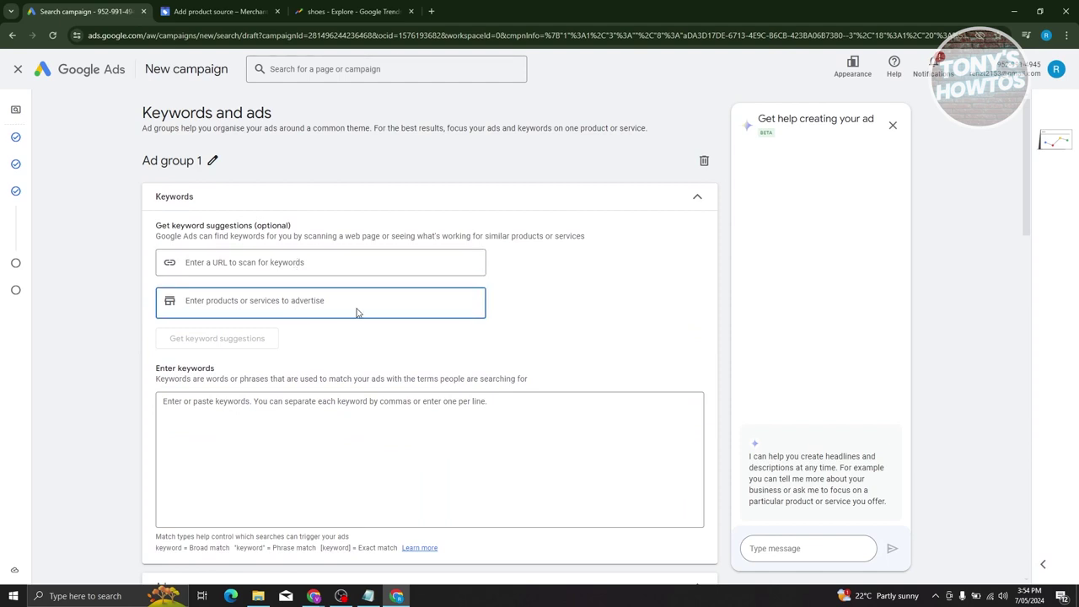
pyautogui.click(323, 420)
pyautogui.scroll(-5, 324, 420)
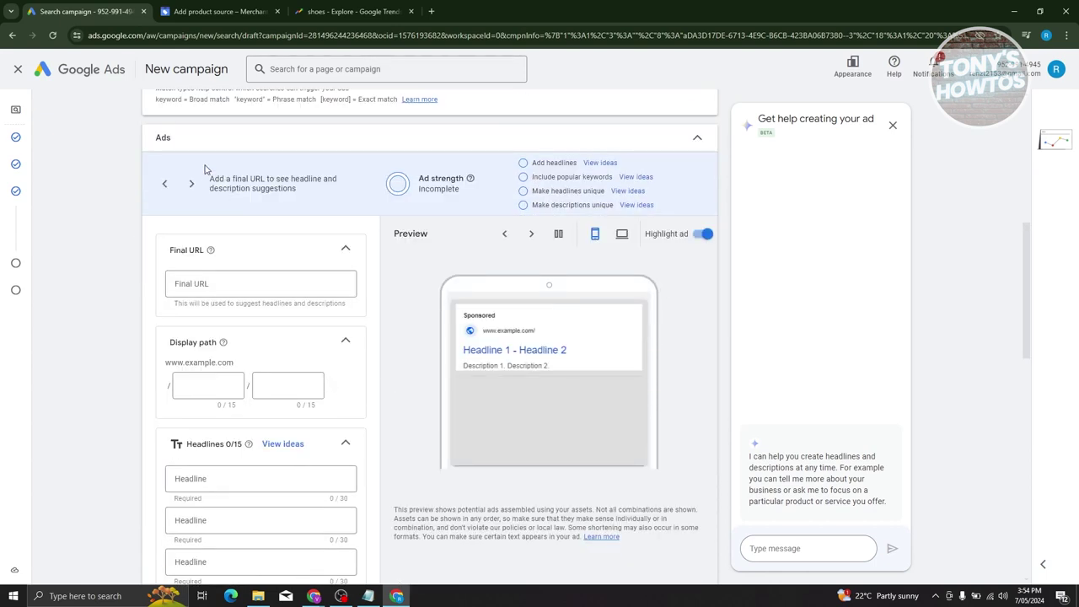
pyautogui.moveTo(17, 411)
pyautogui.scroll(1, 448, 481)
pyautogui.scroll(-3, 448, 482)
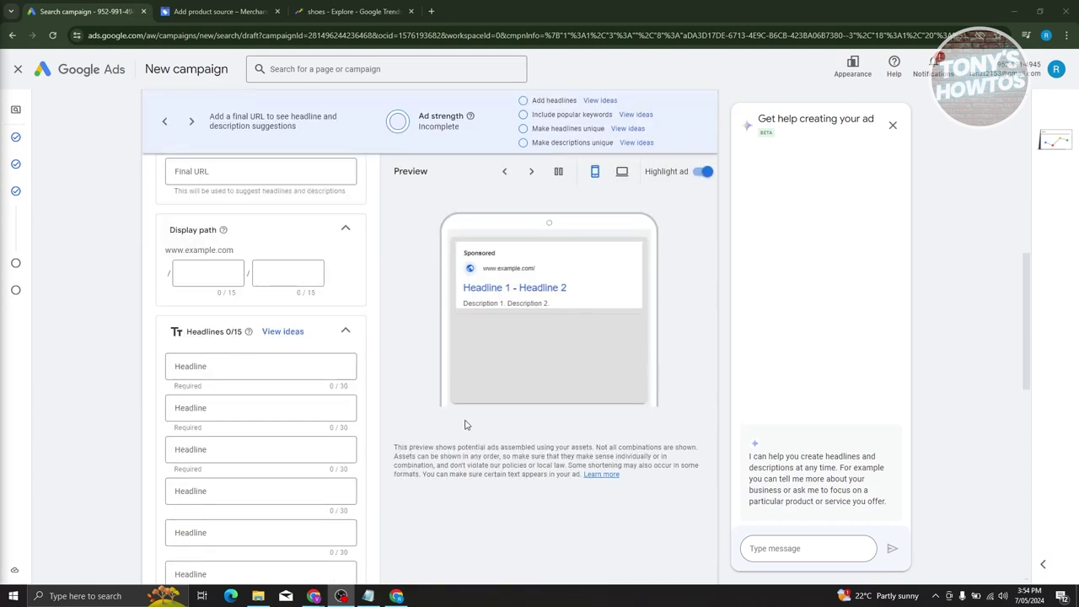
pyautogui.scroll(-7, 439, 357)
pyautogui.scroll(-2, 267, 371)
pyautogui.scroll(-1, 266, 373)
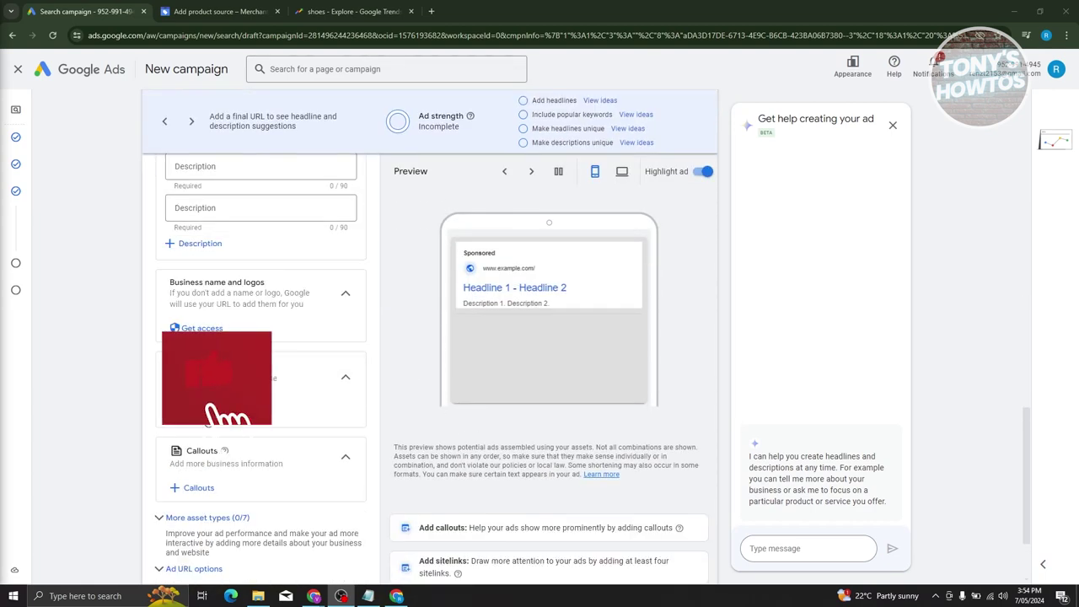
pyautogui.scroll(-2, 253, 380)
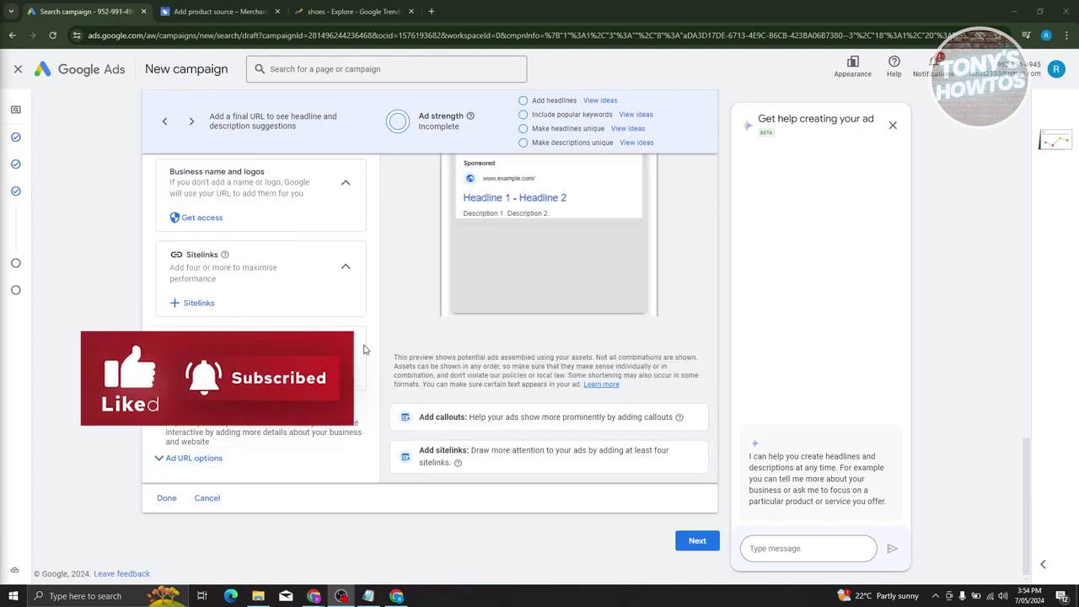
pyautogui.click(224, 256)
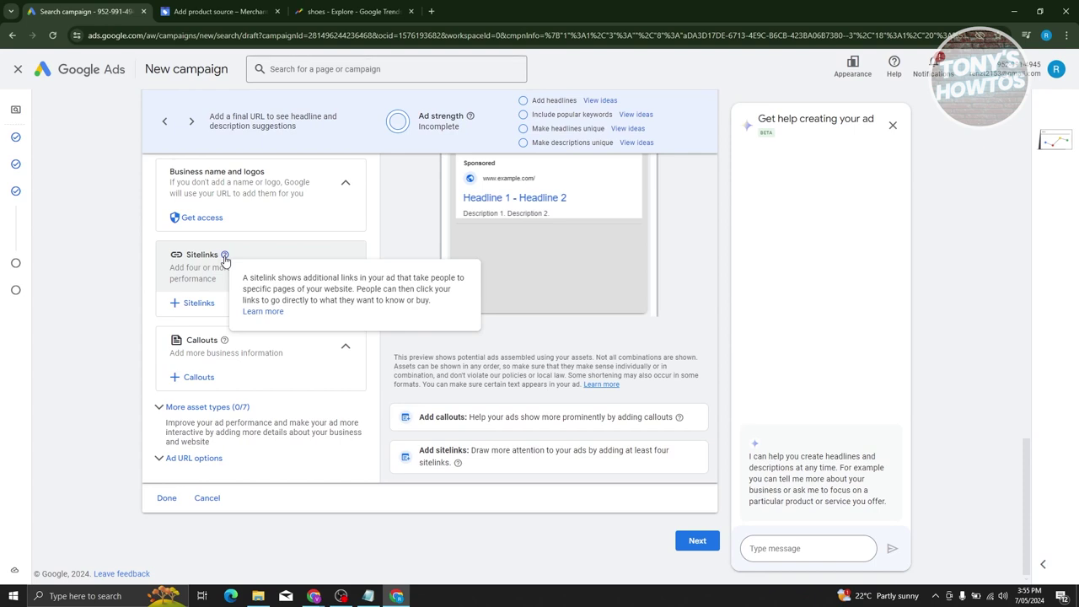
pyautogui.scroll(6, 133, 357)
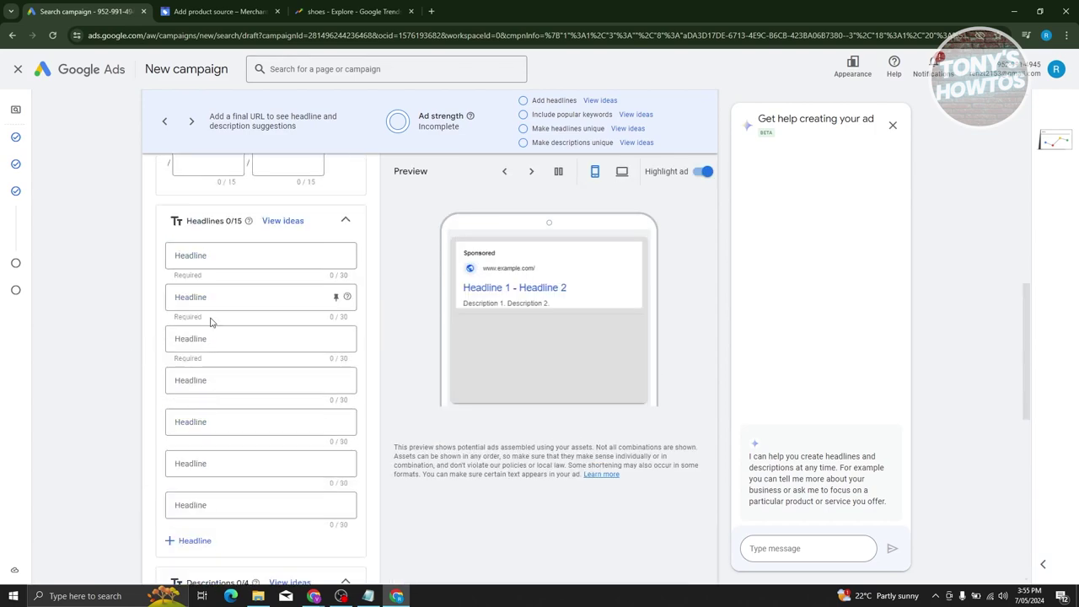
pyautogui.scroll(8, 402, 313)
pyautogui.scroll(-15, 641, 338)
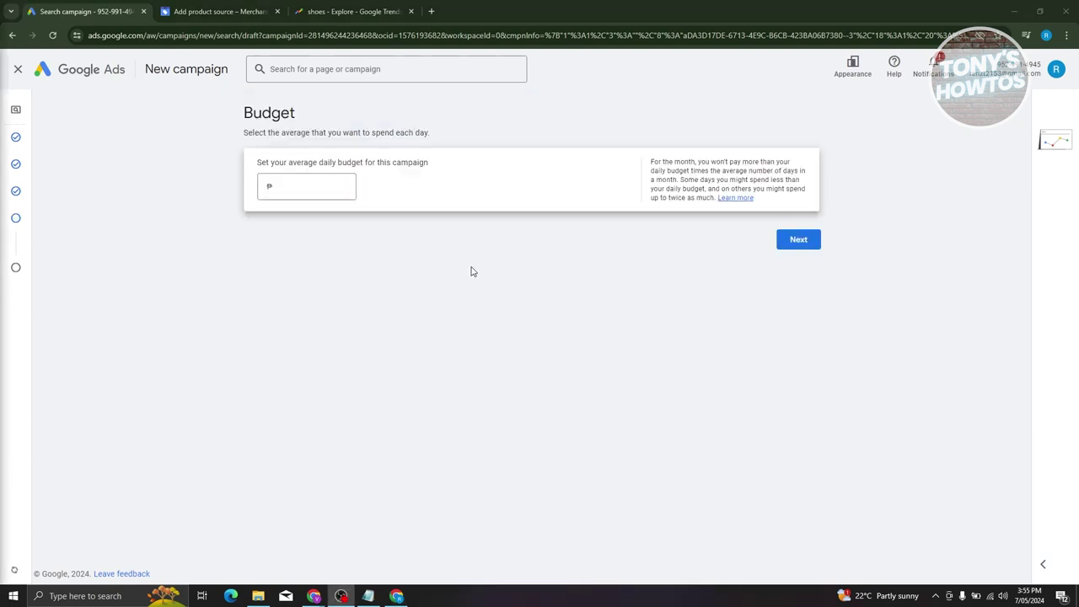
# Step: Enter a ₱1000 average daily budget and proceed to the review page
pyautogui.click(319, 184)
pyautogui.write('1000')
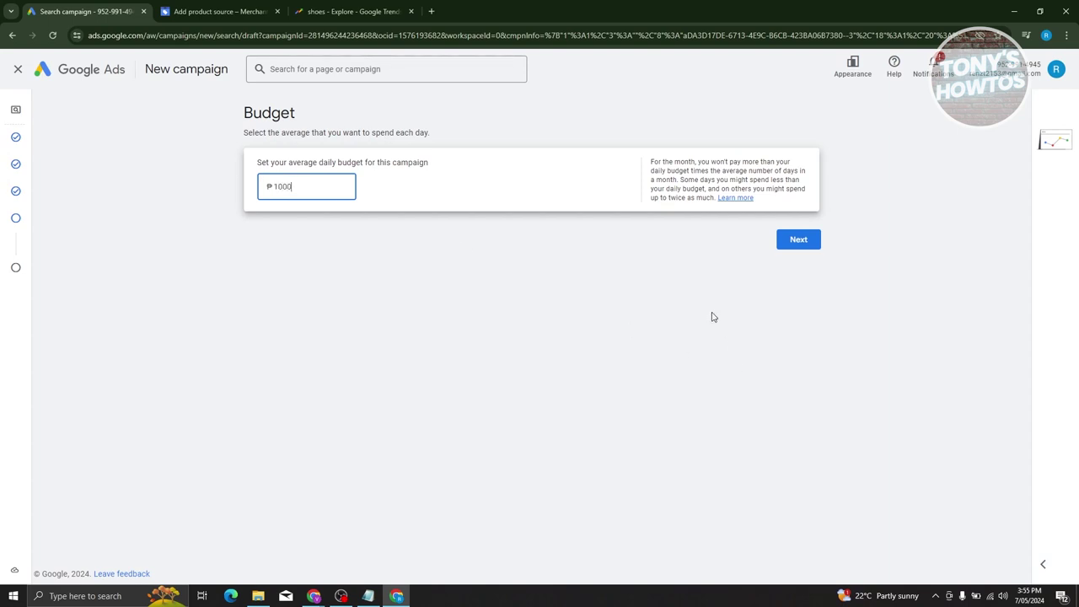
pyautogui.click(810, 238)
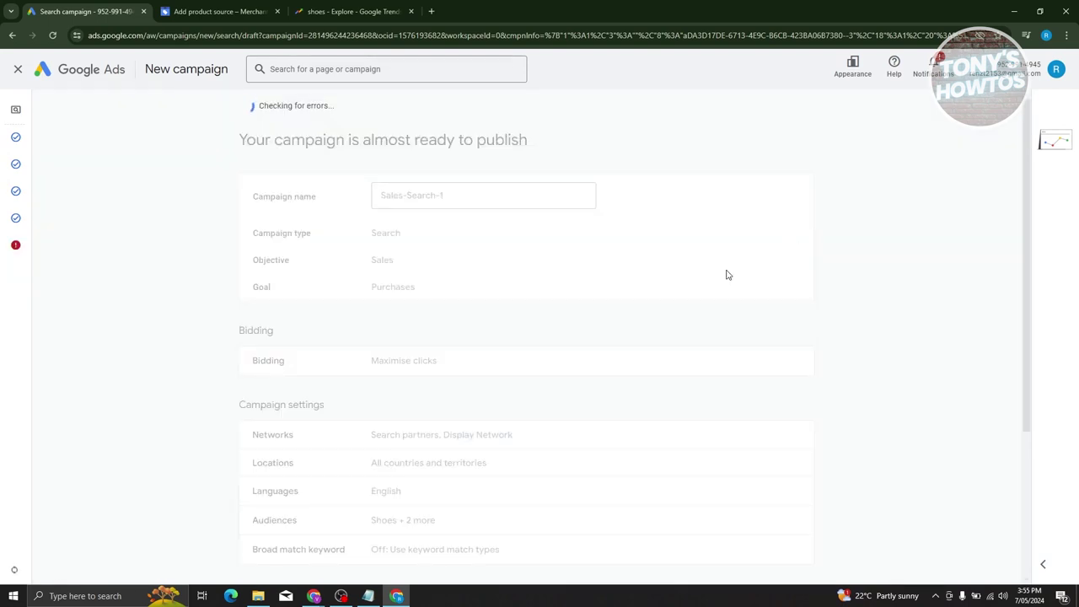